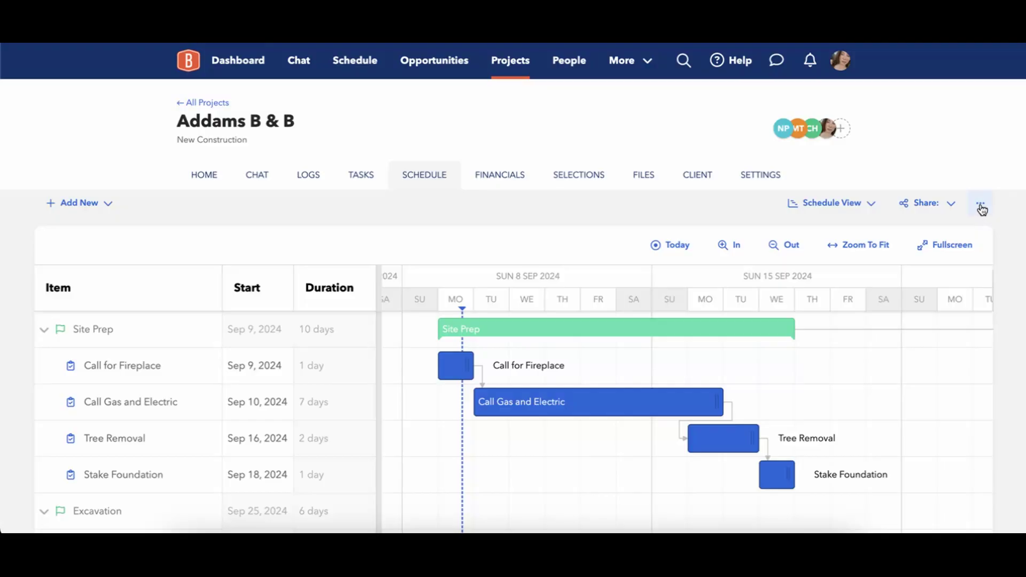
Open Calendar Settings via the schedule's ⋯ menu and Schedule Options, reviewing the dependency choices.
{"action": "left_click", "coordinate": [982, 210]}
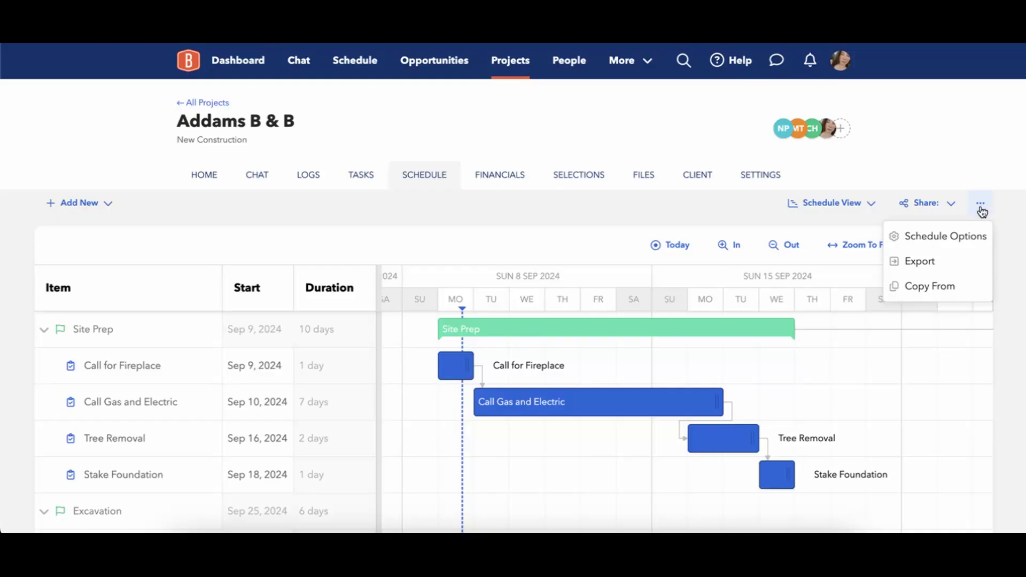
{"action": "left_click", "coordinate": [958, 246]}
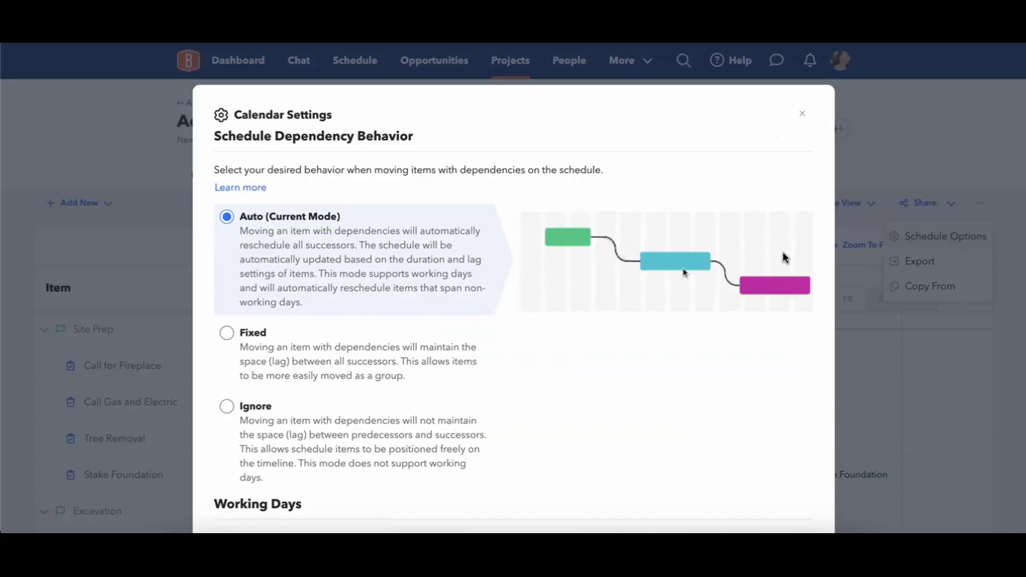
{"action": "scroll", "coordinate": [607, 182], "scroll_direction": "down", "scroll_amount": 2}
{"action": "scroll", "coordinate": [606, 180], "scroll_direction": "up", "scroll_amount": 1}
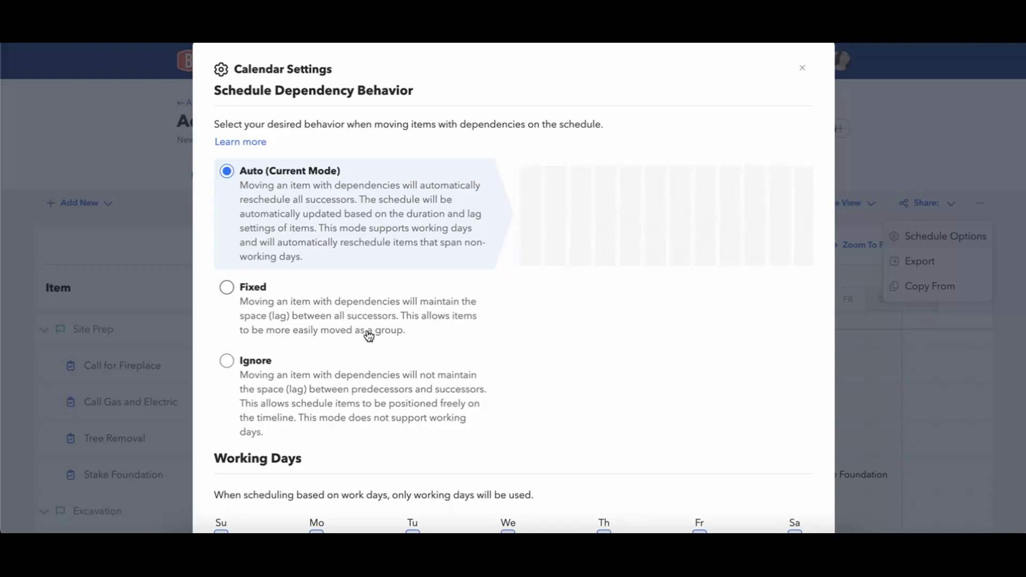
Toggle dependency behavior between Fixed and Auto several times, ending with Fixed selected.
{"action": "left_click", "coordinate": [340, 323]}
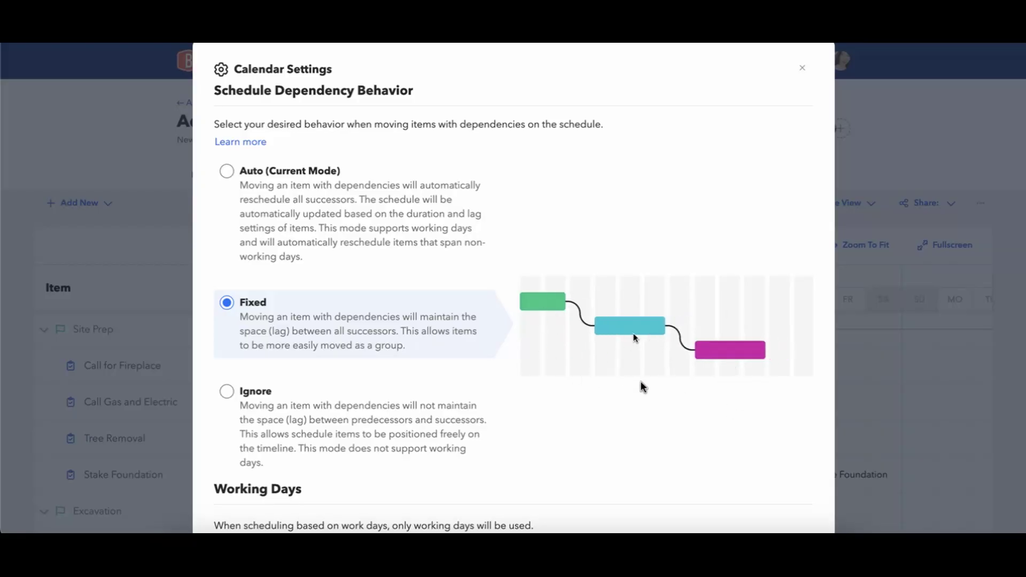
{"action": "left_click", "coordinate": [226, 172]}
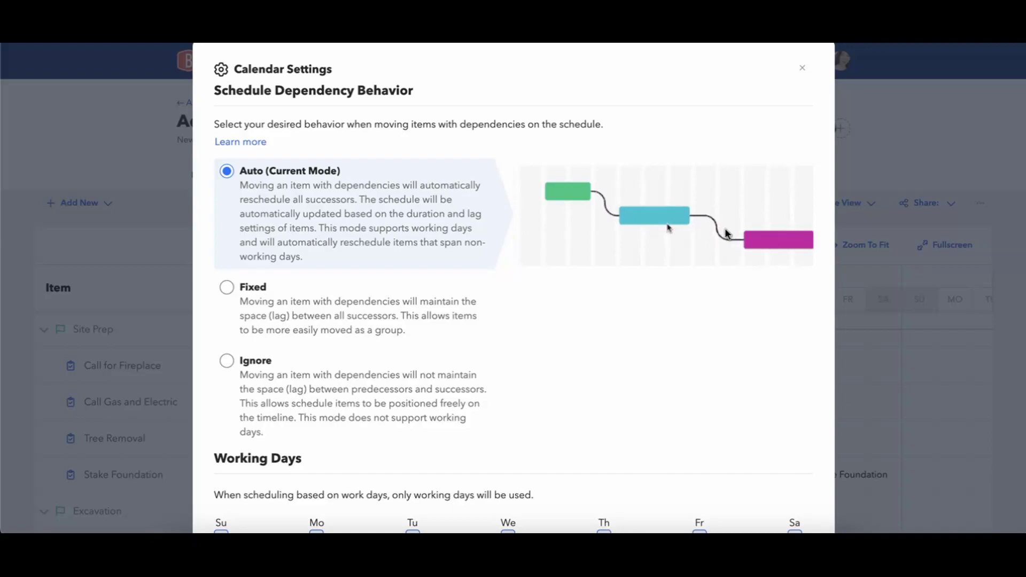
{"action": "left_click", "coordinate": [407, 315]}
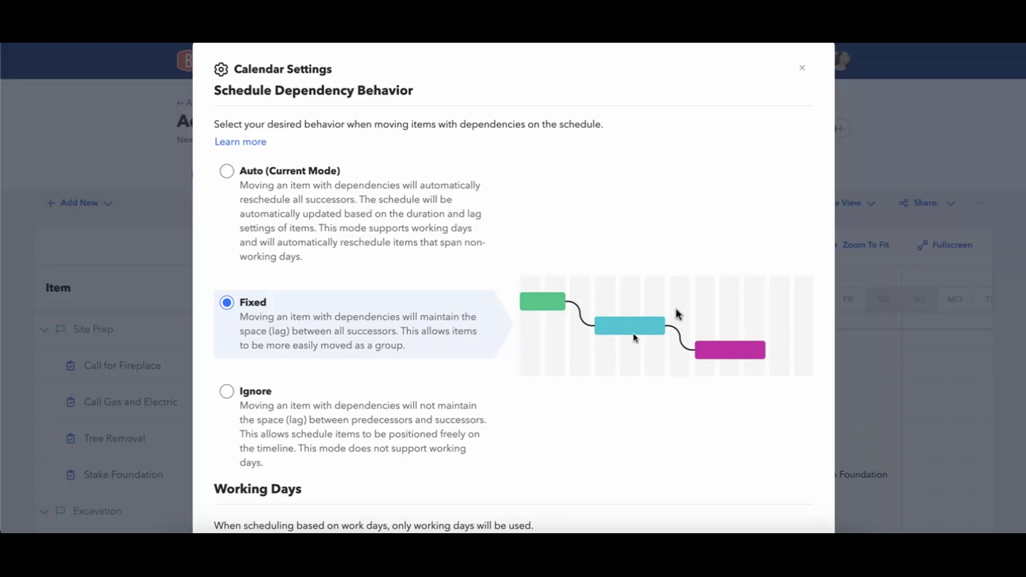
{"action": "left_click", "coordinate": [332, 226]}
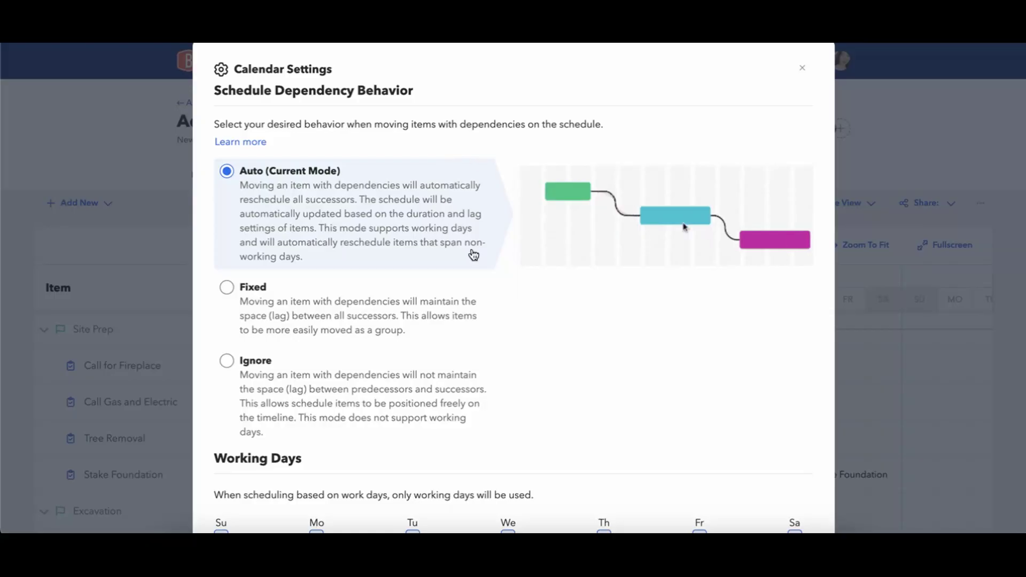
{"action": "left_click", "coordinate": [356, 319]}
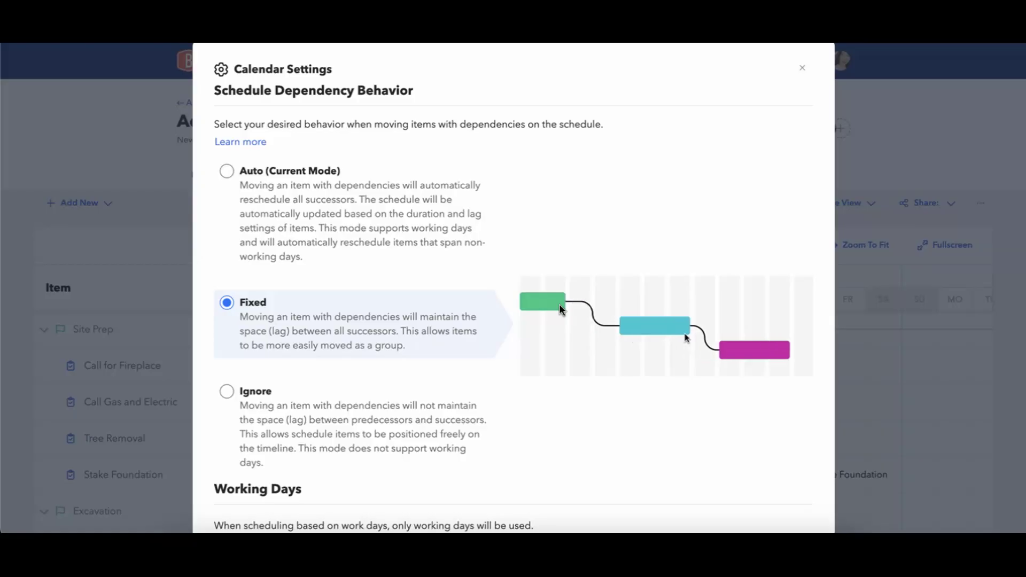
{"action": "scroll", "coordinate": [560, 308], "scroll_direction": "down", "scroll_amount": 3}
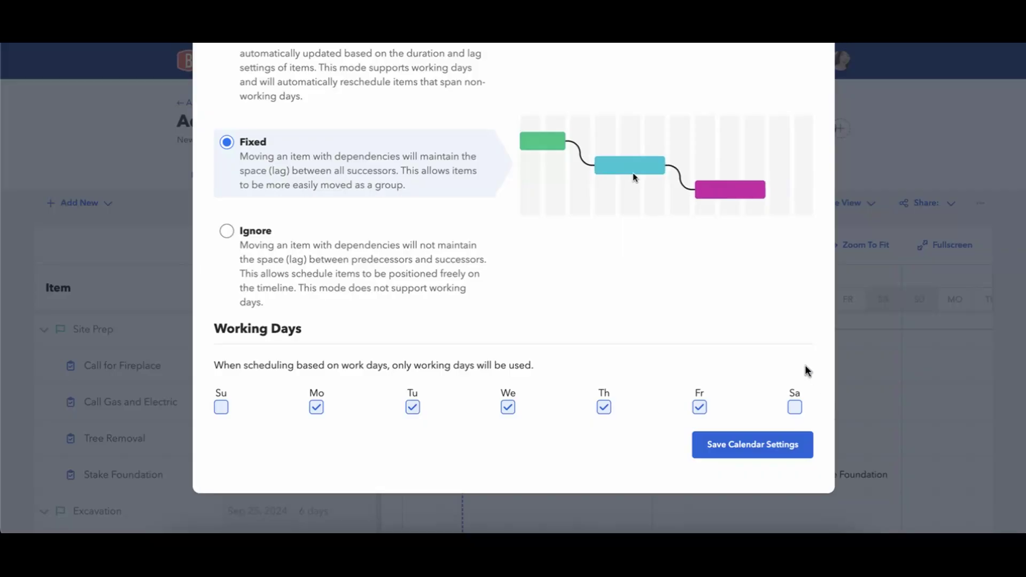
{"action": "scroll", "coordinate": [805, 370], "scroll_direction": "up", "scroll_amount": 4}
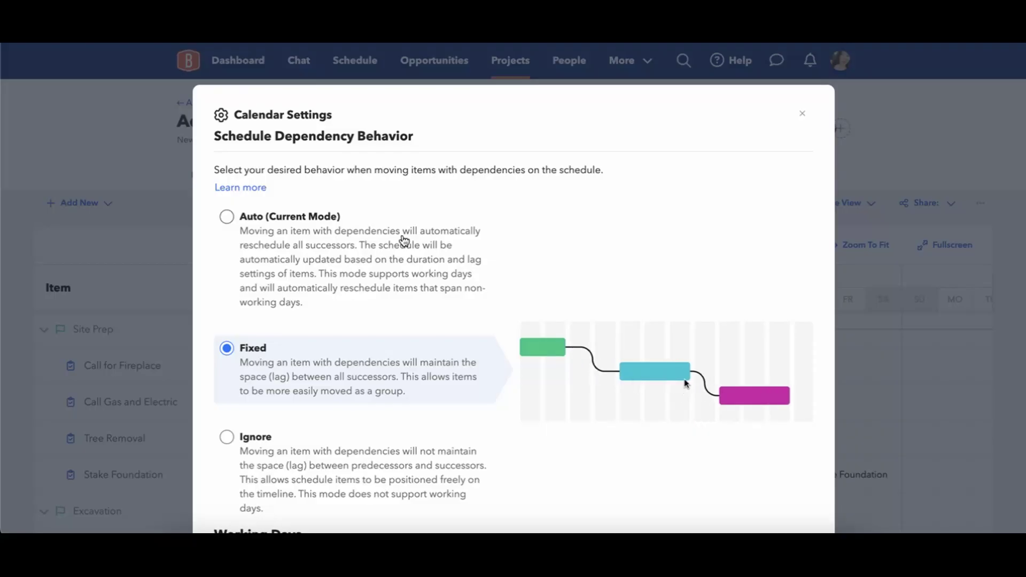
Switch dependency behavior from Auto to Ignore and back to Auto.
{"action": "left_click", "coordinate": [366, 236]}
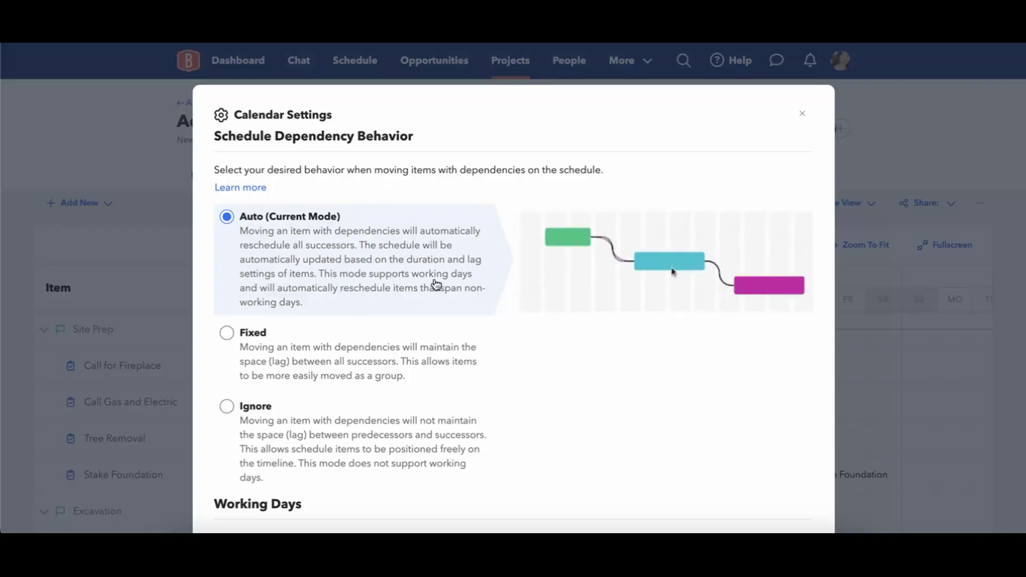
{"action": "scroll", "coordinate": [436, 284], "scroll_direction": "down", "scroll_amount": 2}
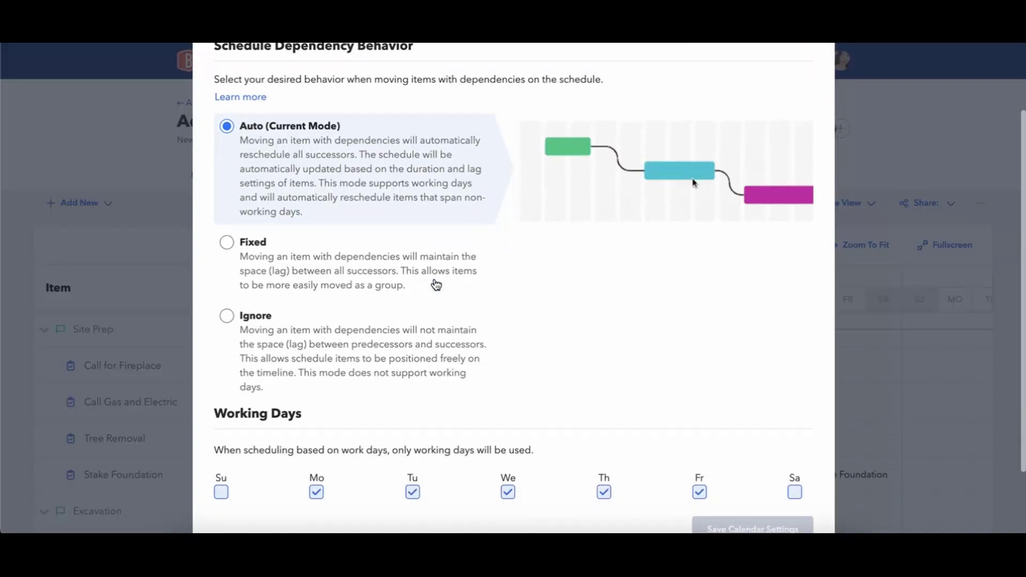
{"action": "left_click", "coordinate": [370, 371]}
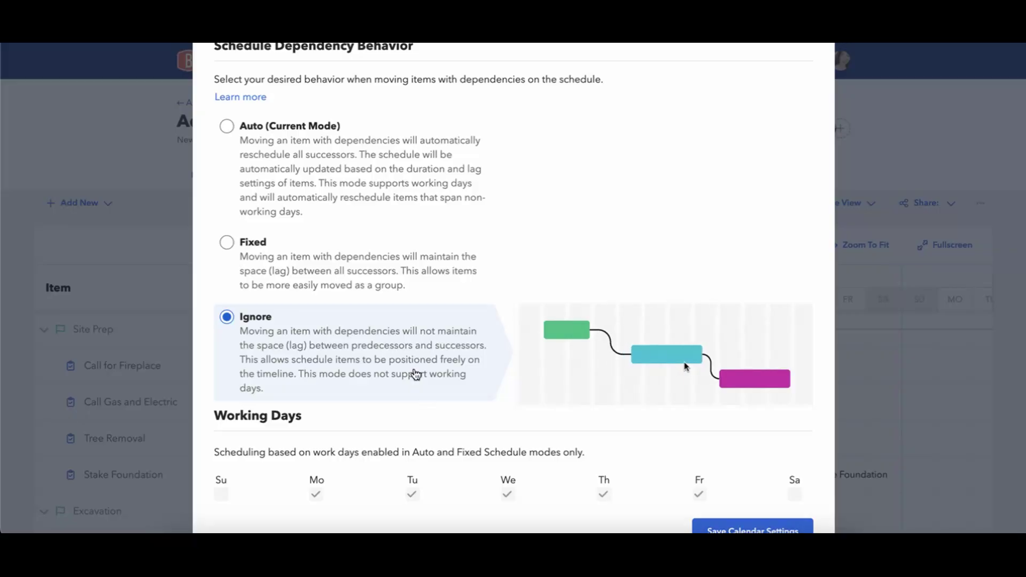
{"action": "left_click", "coordinate": [355, 177]}
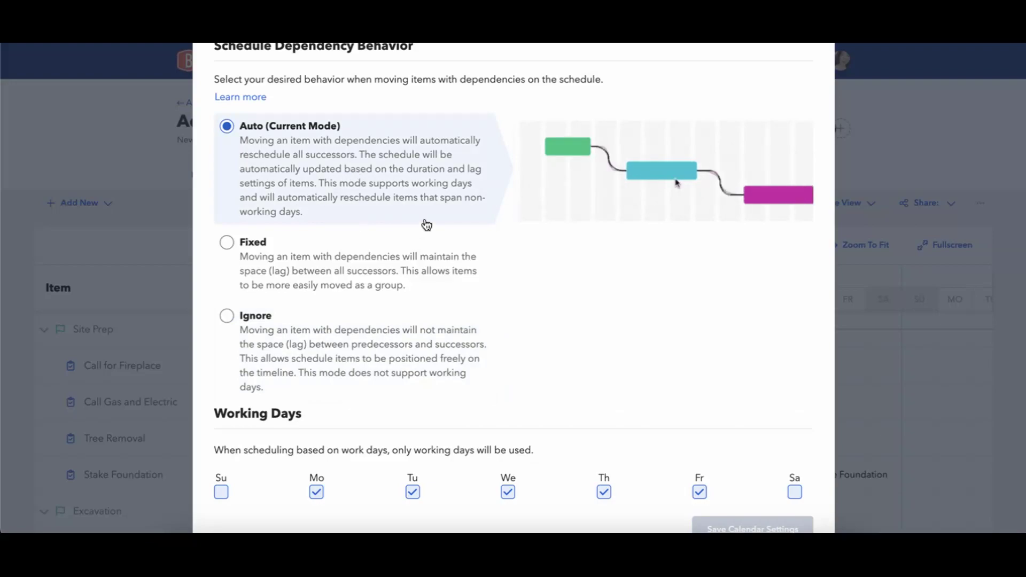
Review the Working Days list, then close Calendar Settings without saving.
{"action": "scroll", "coordinate": [428, 275], "scroll_direction": "down", "scroll_amount": 2}
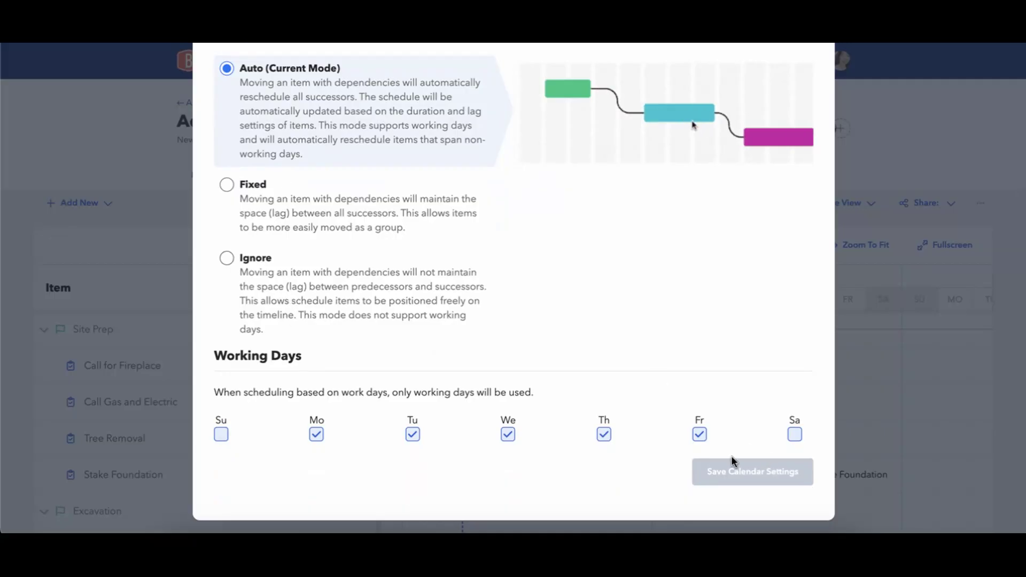
{"action": "scroll", "coordinate": [593, 360], "scroll_direction": "up", "scroll_amount": 5}
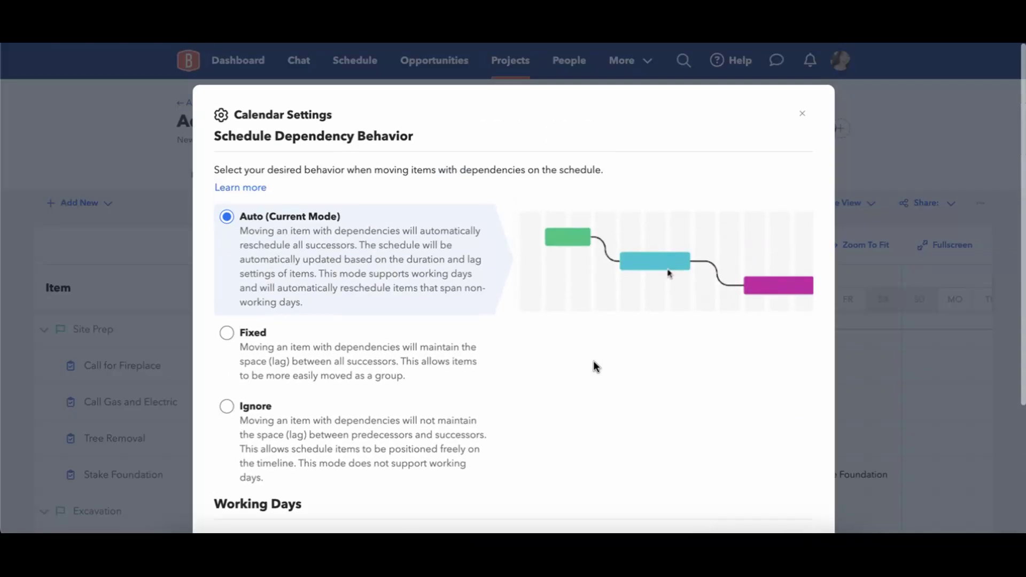
{"action": "left_click", "coordinate": [802, 113]}
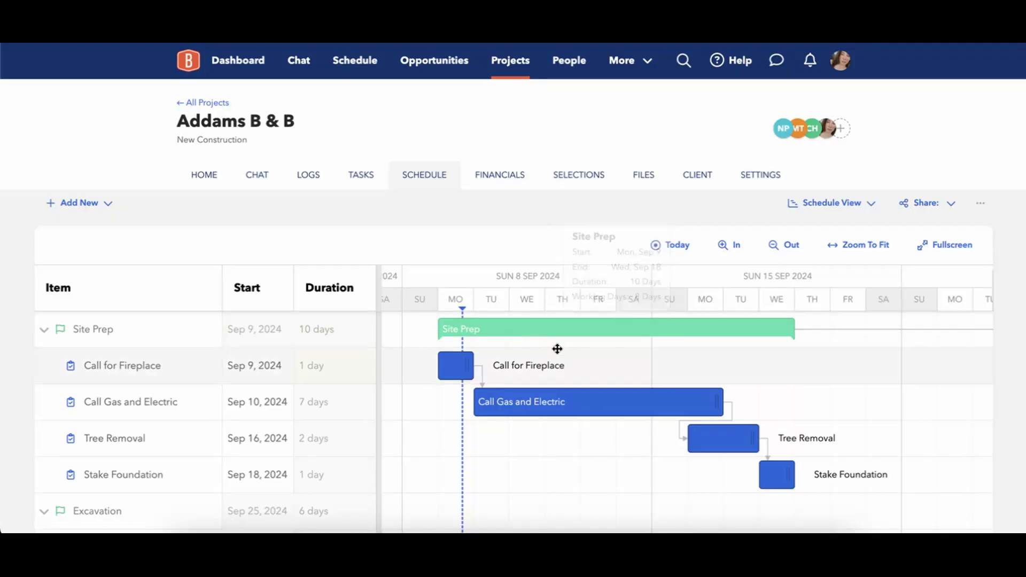
{"action": "mouse_move", "coordinate": [739, 451]}
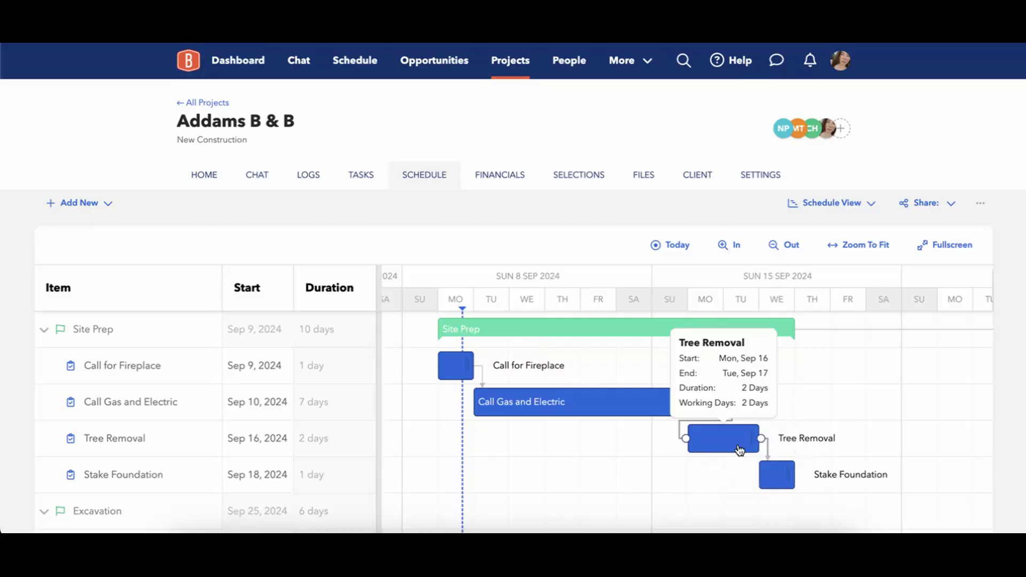
{"action": "mouse_move", "coordinate": [468, 375]}
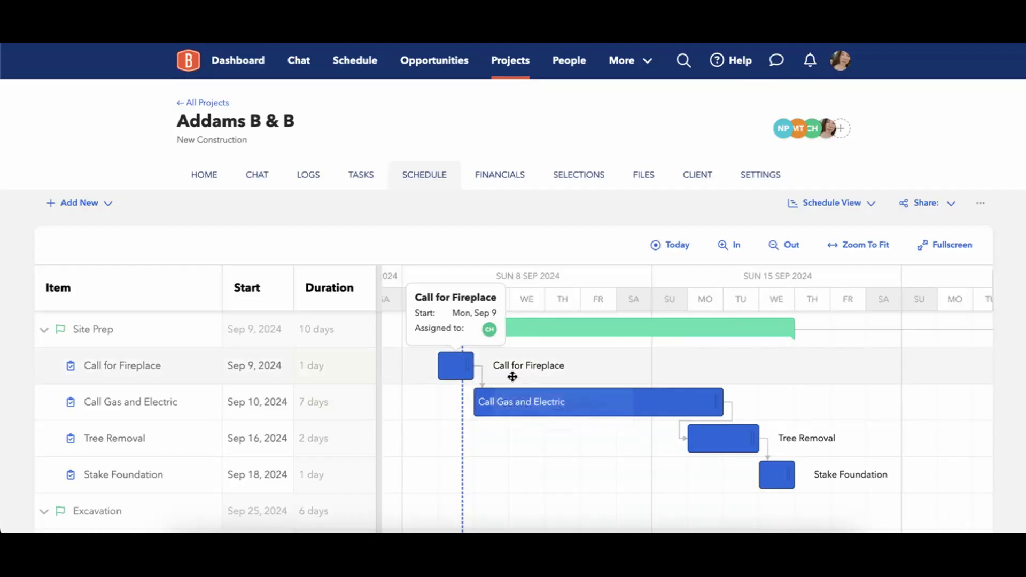
Drag Call for Fireplace one day later, then back to start on Sep 9.
{"action": "left_click_drag", "start_coordinate": [452, 369], "coordinate": [483, 372]}
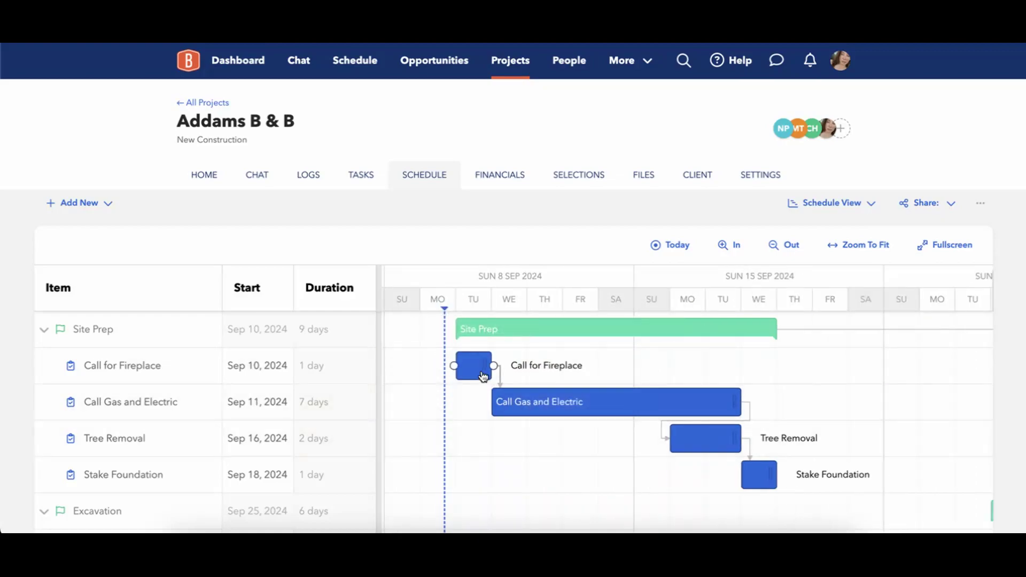
{"action": "left_click_drag", "start_coordinate": [483, 376], "coordinate": [448, 378]}
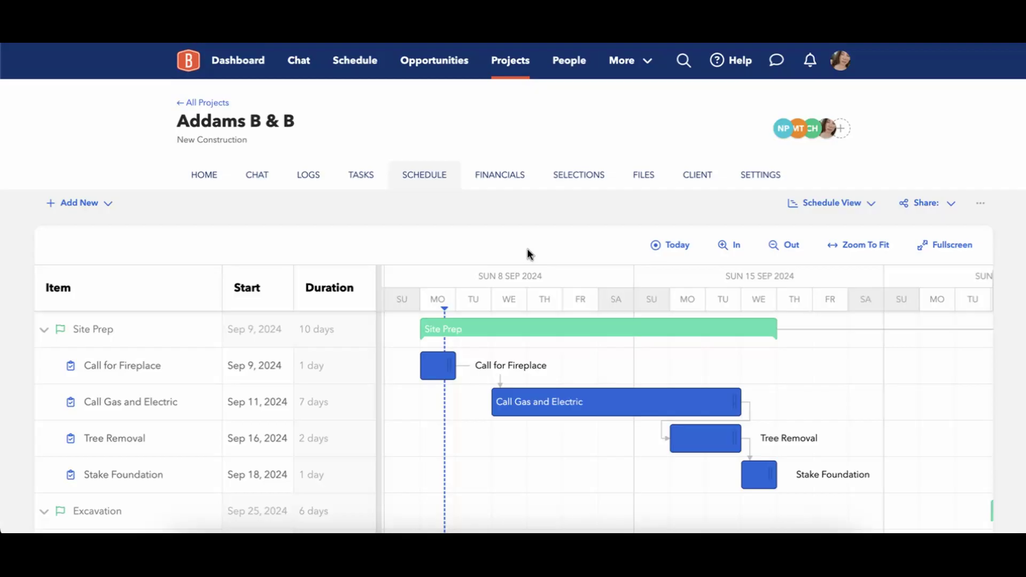
Auto-schedule all successors of Call for Fireplace so Call Gas and Electric starts Sep 10.
{"action": "right_click", "coordinate": [439, 374]}
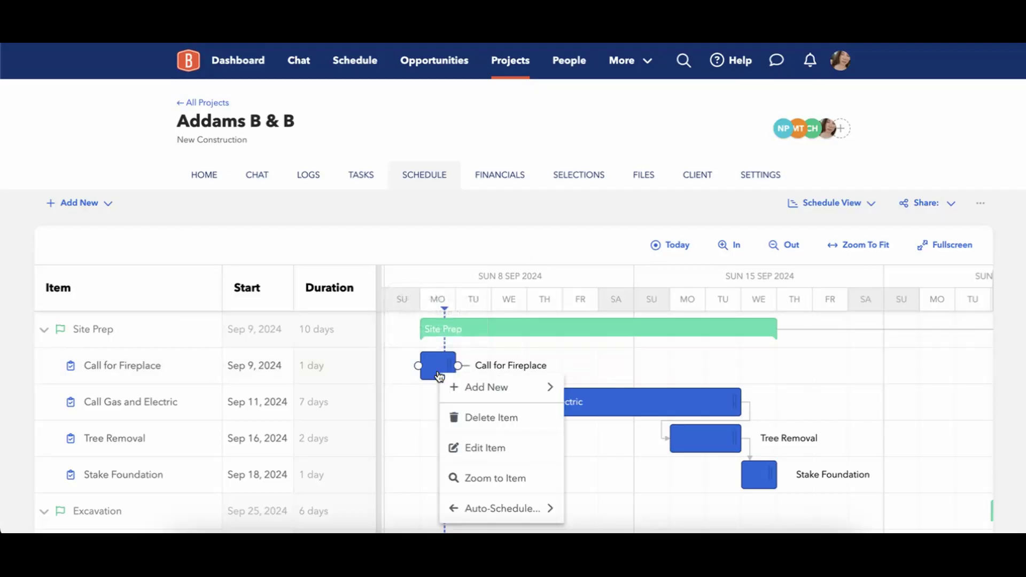
{"action": "mouse_move", "coordinate": [483, 508]}
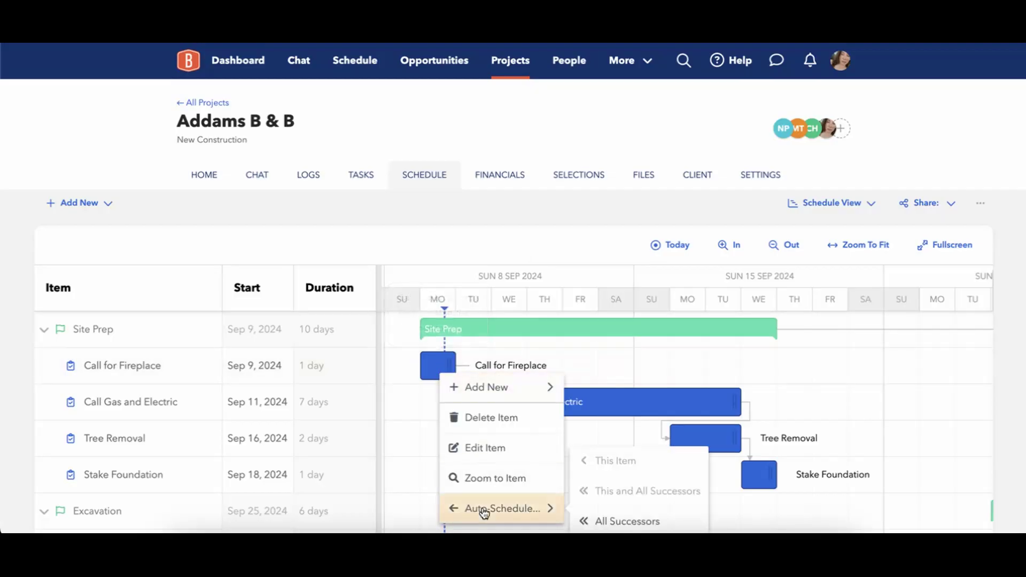
{"action": "left_click", "coordinate": [582, 522]}
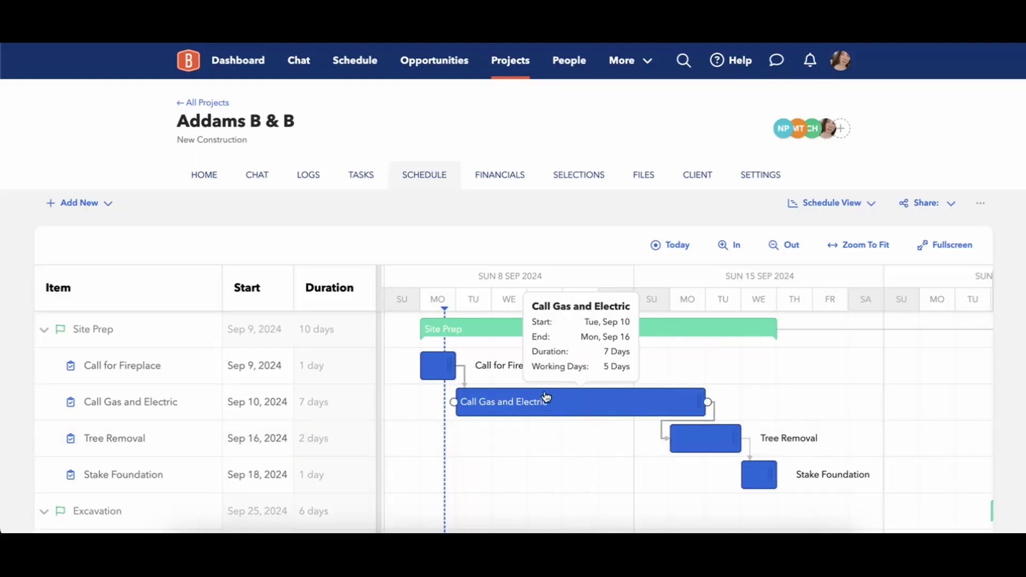
{"action": "left_click", "coordinate": [568, 404]}
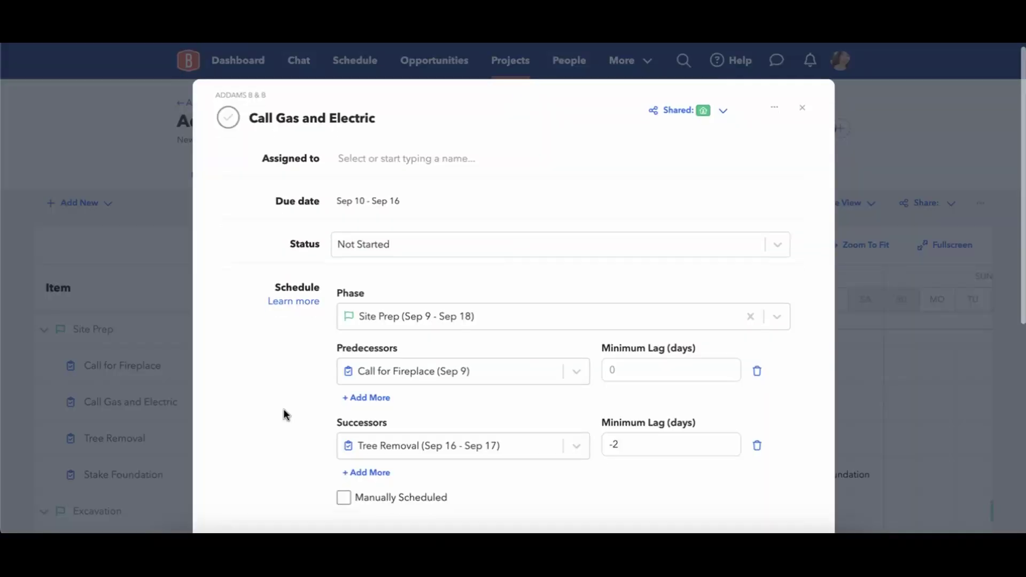
{"action": "scroll", "coordinate": [283, 415], "scroll_direction": "down", "scroll_amount": 2}
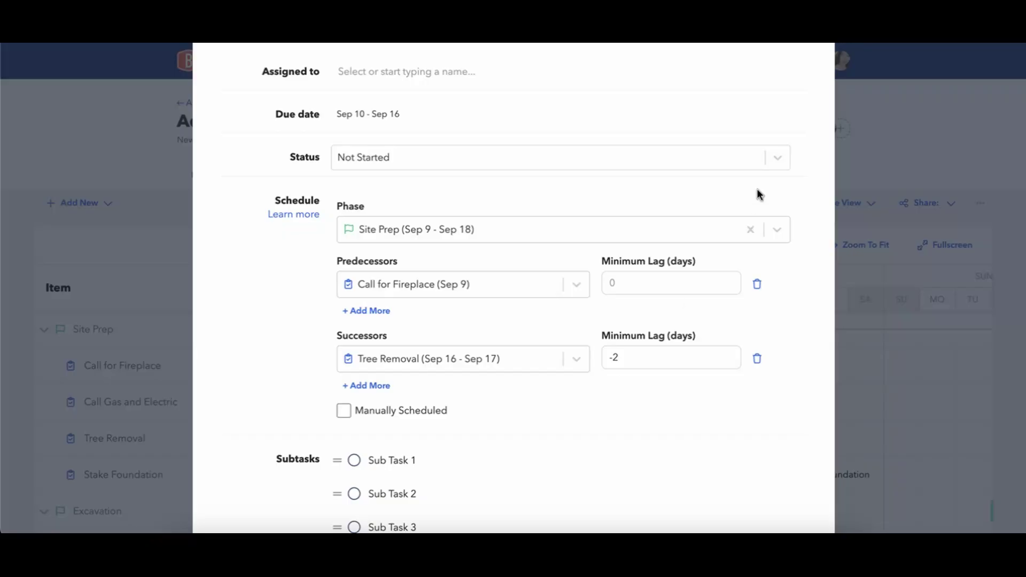
{"action": "scroll", "coordinate": [754, 176], "scroll_direction": "up", "scroll_amount": 2}
{"action": "left_click", "coordinate": [801, 114]}
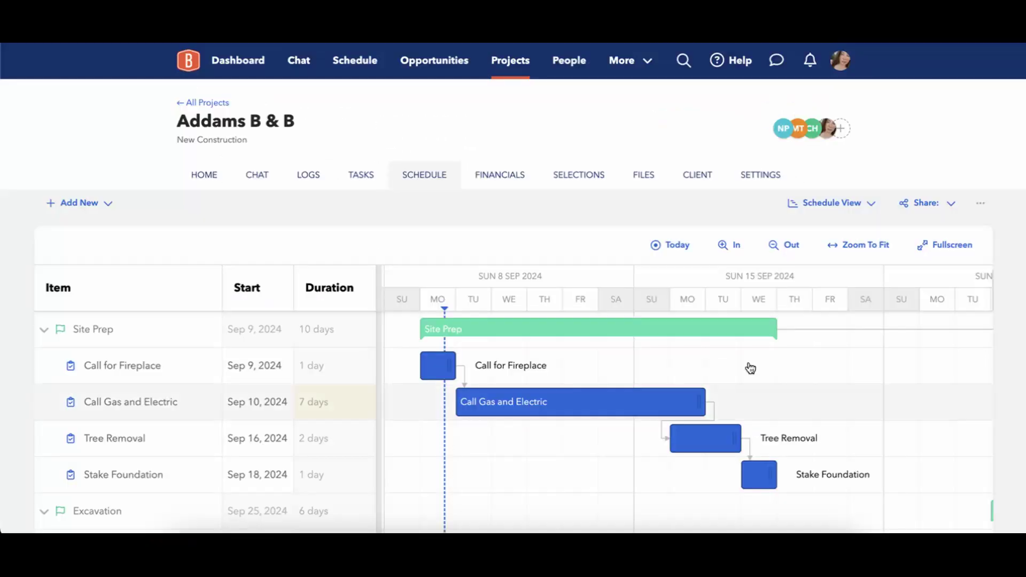
Try dragging Tree Removal a day earlier, then open the Call Gas and Electric task details.
{"action": "mouse_move", "coordinate": [705, 446]}
{"action": "mouse_move", "coordinate": [706, 445]}
{"action": "left_mouse_down"}
{"action": "mouse_move", "coordinate": [674, 442]}
{"action": "mouse_move", "coordinate": [703, 438]}
{"action": "left_mouse_up"}
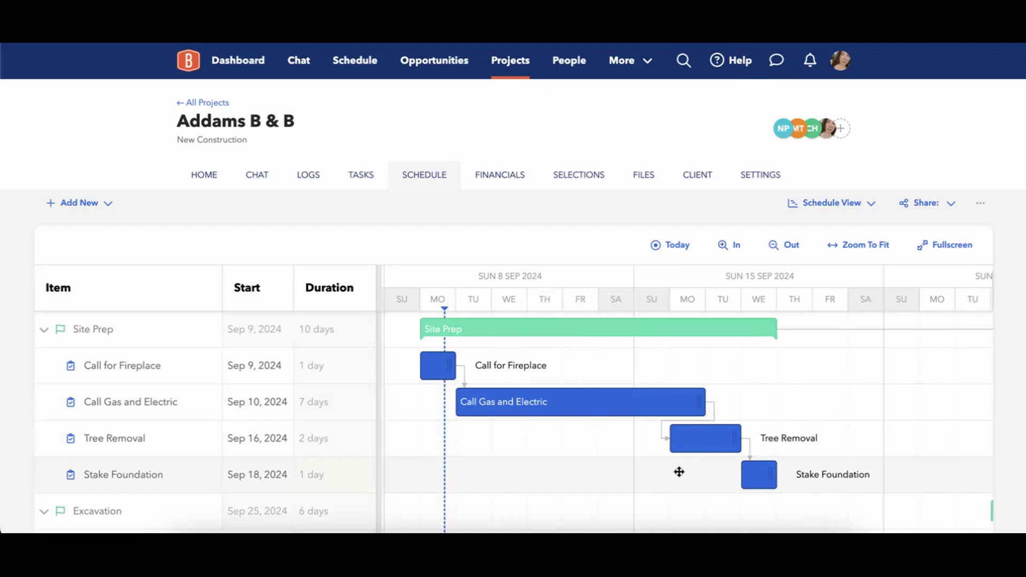
{"action": "left_click", "coordinate": [664, 407]}
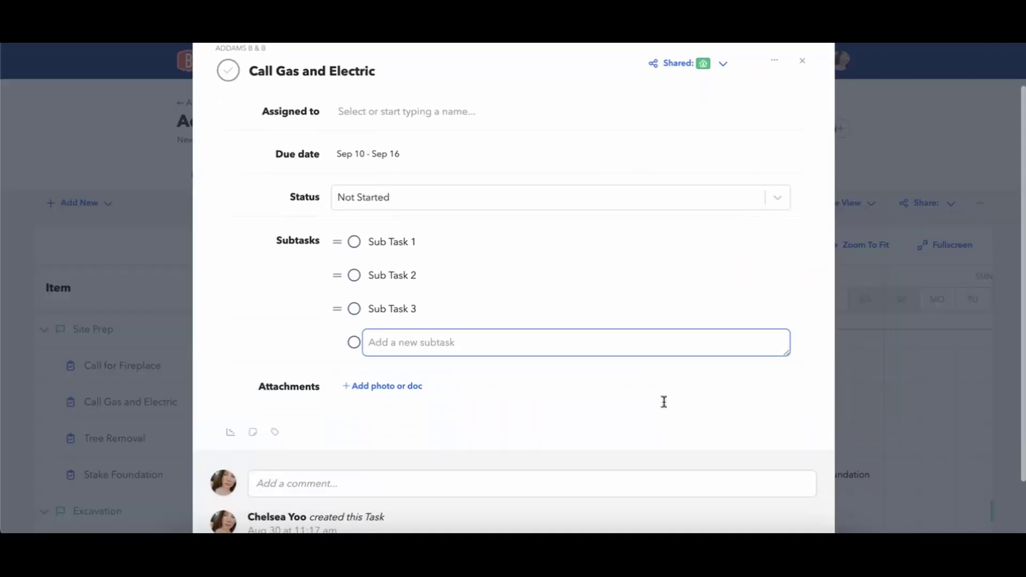
Set the Call Gas and Electric successor lag to Tree Removal to 0 and close the task.
{"action": "left_click", "coordinate": [231, 432]}
{"action": "left_click", "coordinate": [635, 400]}
{"action": "left_click", "coordinate": [672, 454]}
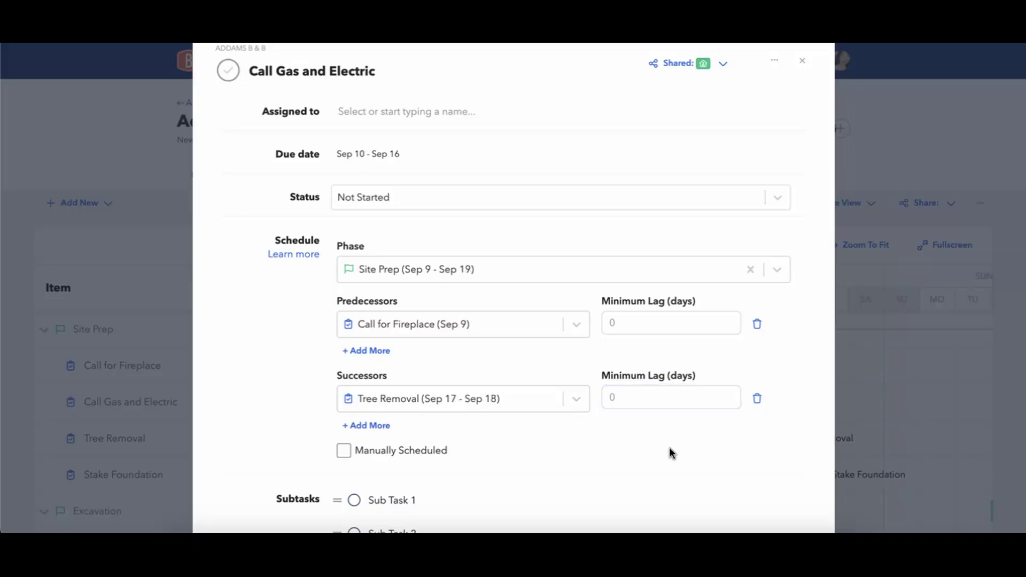
{"action": "left_click", "coordinate": [800, 75]}
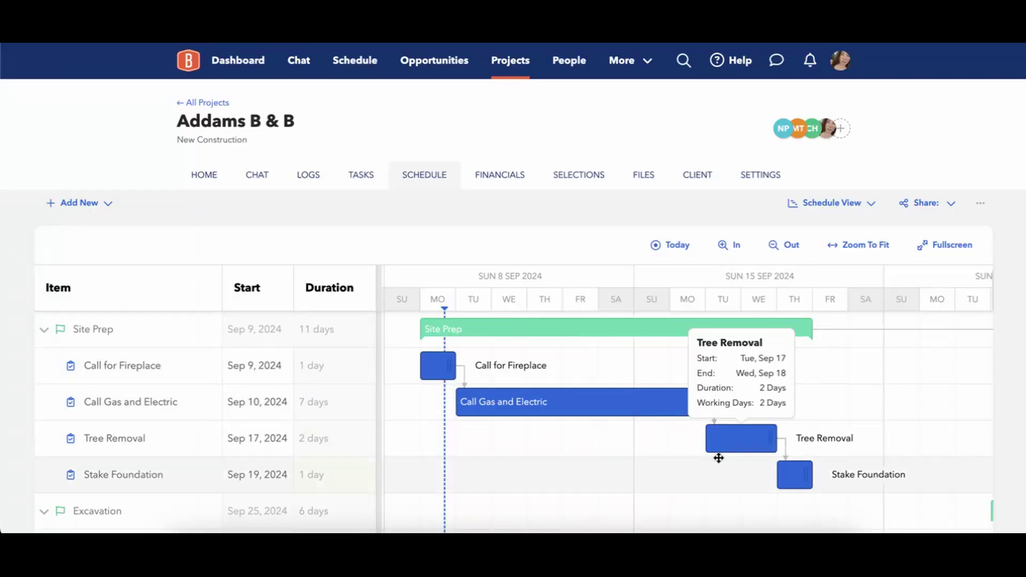
Drag Tree Removal earlier twice as it snaps back to Sep 17, then open Call Gas and Electric.
{"action": "left_click_drag", "start_coordinate": [715, 440], "coordinate": [545, 444]}
{"action": "left_click_drag", "start_coordinate": [714, 451], "coordinate": [536, 437]}
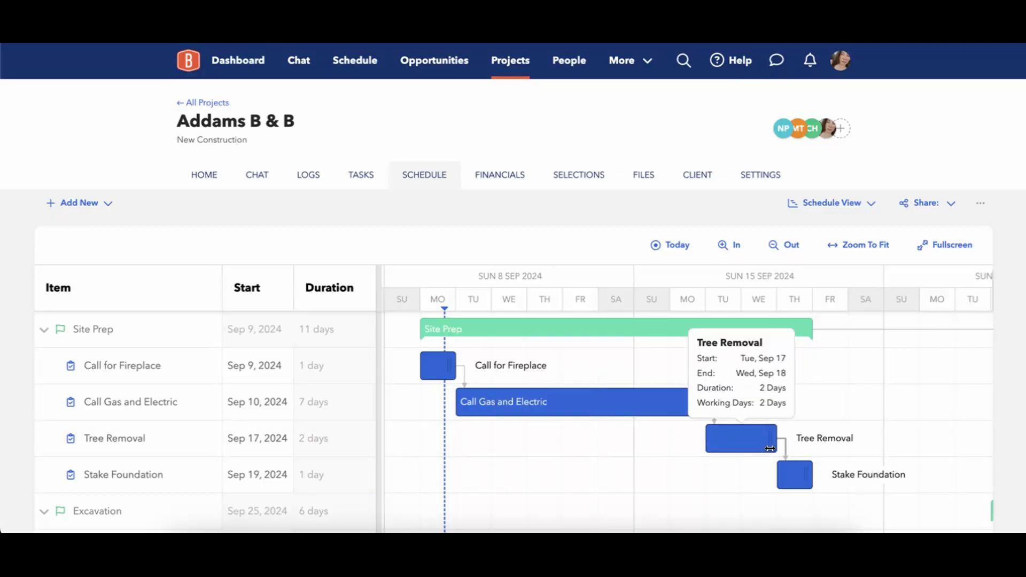
{"action": "scroll", "coordinate": [653, 217], "scroll_direction": "down", "scroll_amount": 1}
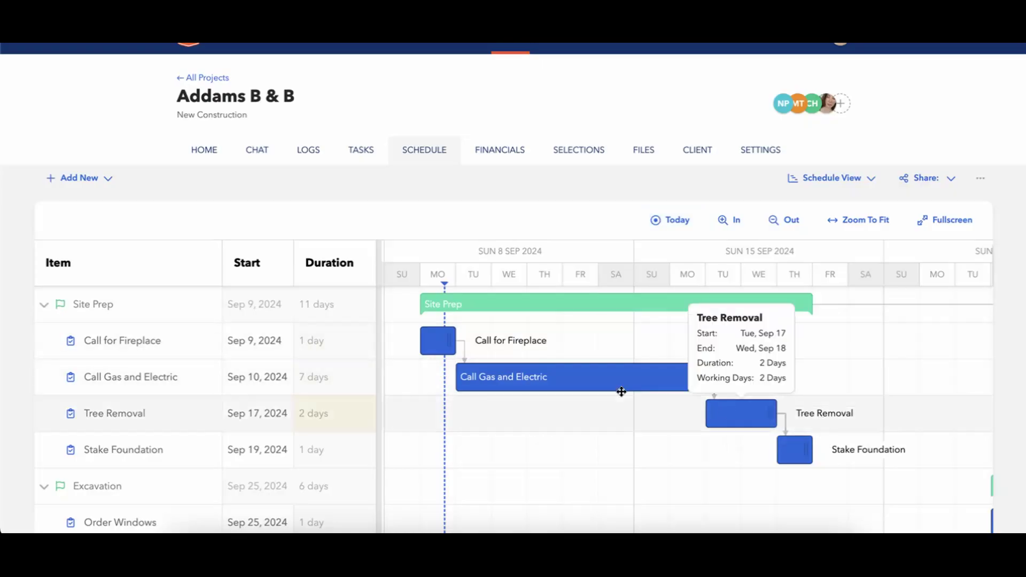
{"action": "left_click", "coordinate": [534, 388]}
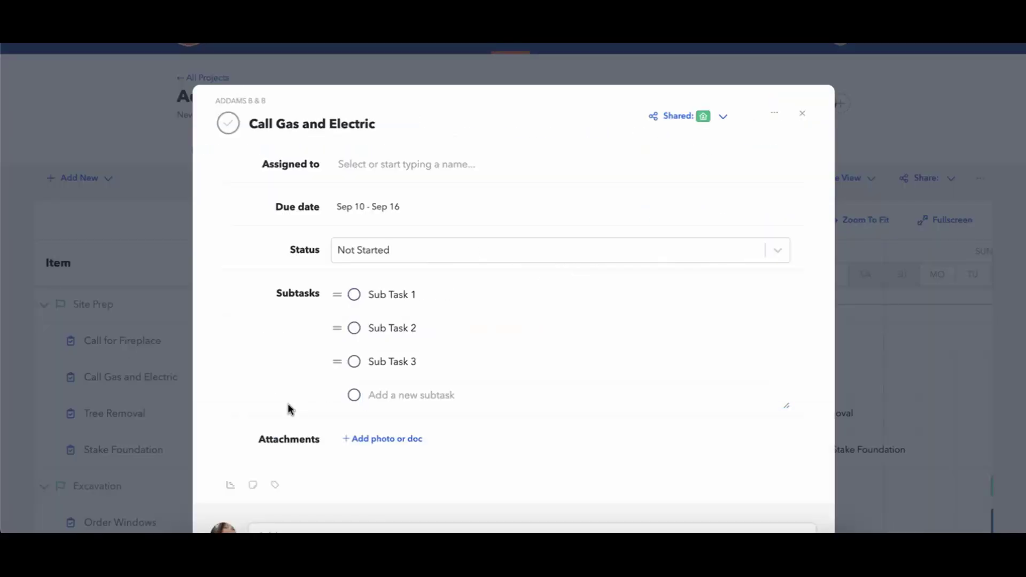
Enter -1 as the Minimum Lag before Tree Removal and close the Call Gas and Electric task.
{"action": "left_click", "coordinate": [231, 486]}
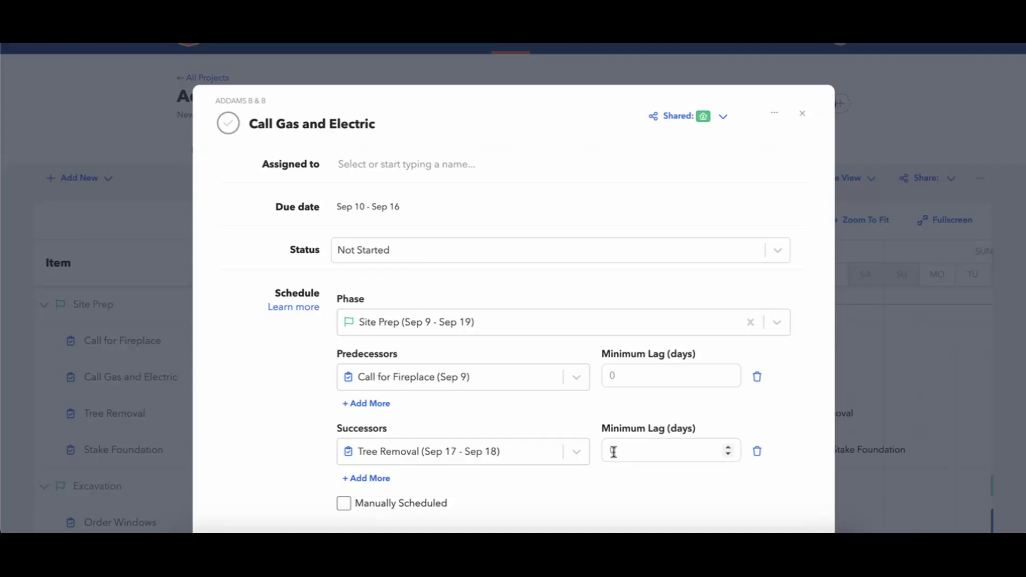
{"action": "left_click", "coordinate": [637, 445]}
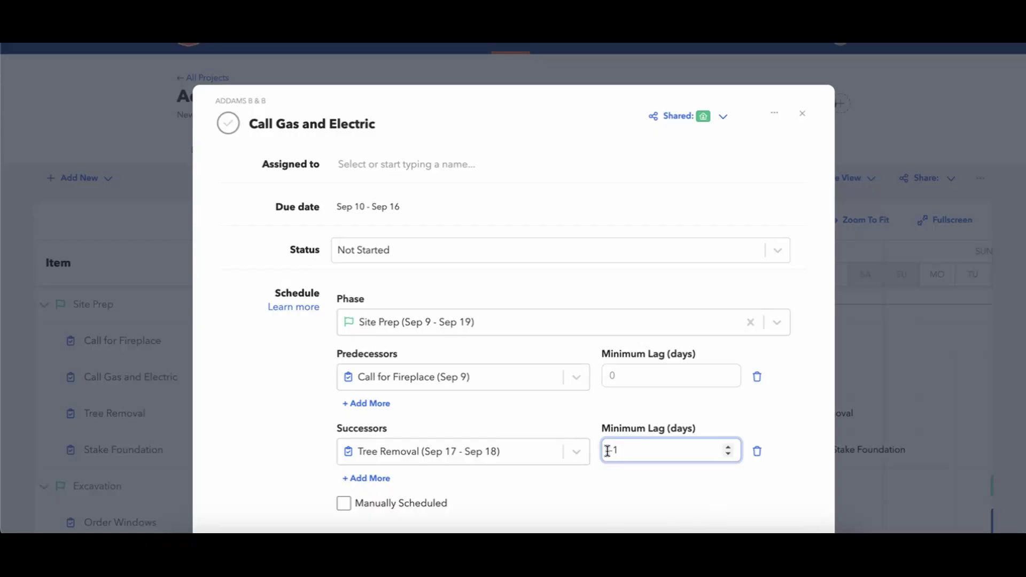
{"action": "left_click", "coordinate": [820, 389]}
{"action": "left_click", "coordinate": [802, 113]}
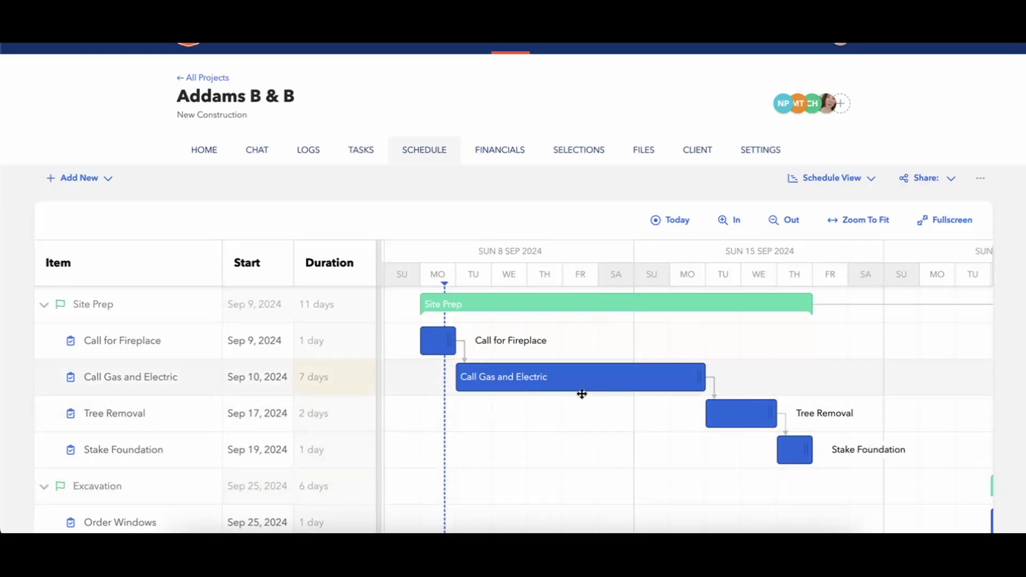
Drag the Tree Removal bar one day left to start Mon, Sep 16.
{"action": "mouse_move", "coordinate": [587, 391]}
{"action": "mouse_move", "coordinate": [758, 428]}
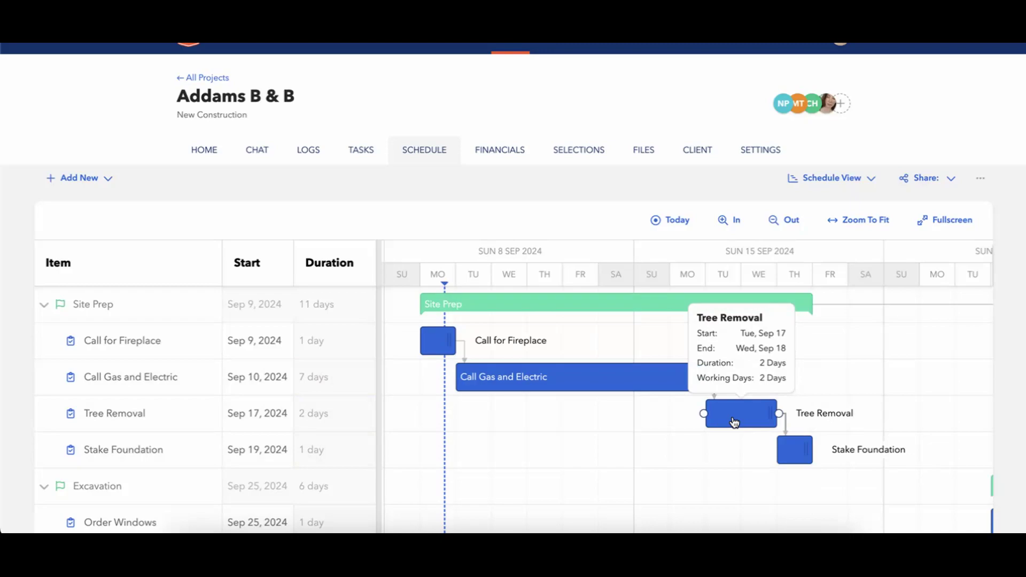
{"action": "left_click_drag", "start_coordinate": [735, 422], "coordinate": [703, 422]}
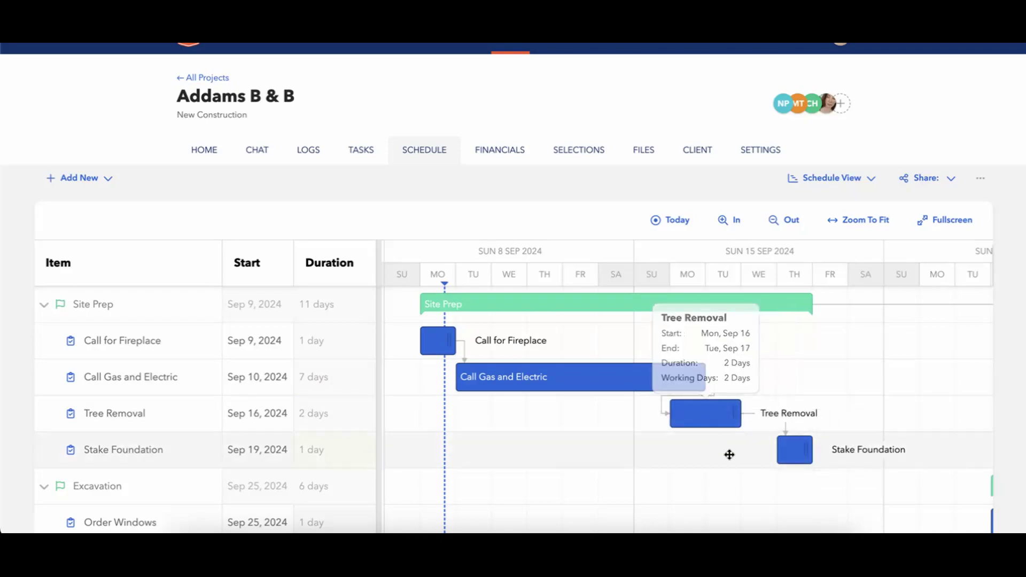
{"action": "mouse_move", "coordinate": [695, 415]}
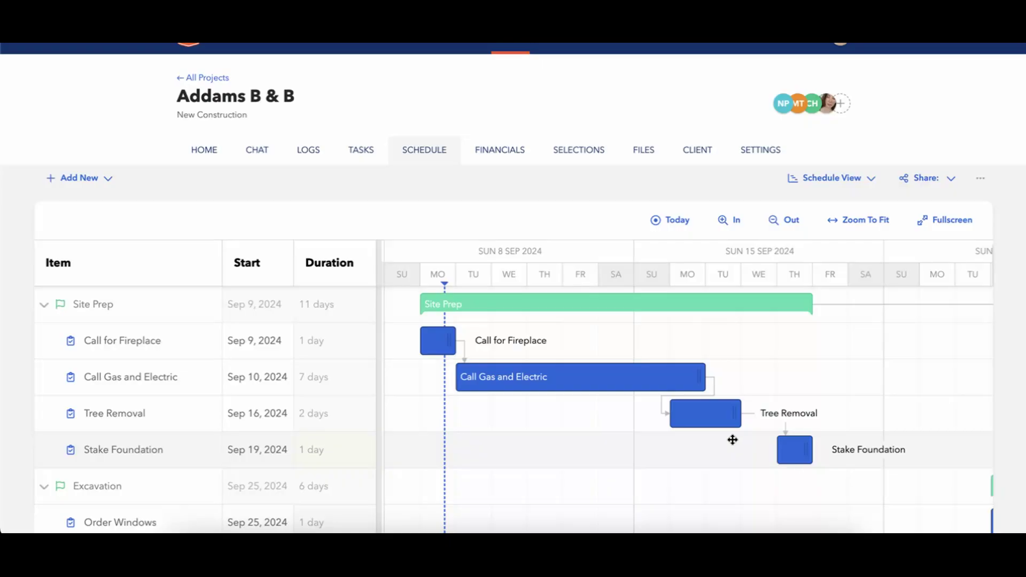
{"action": "mouse_move", "coordinate": [590, 385]}
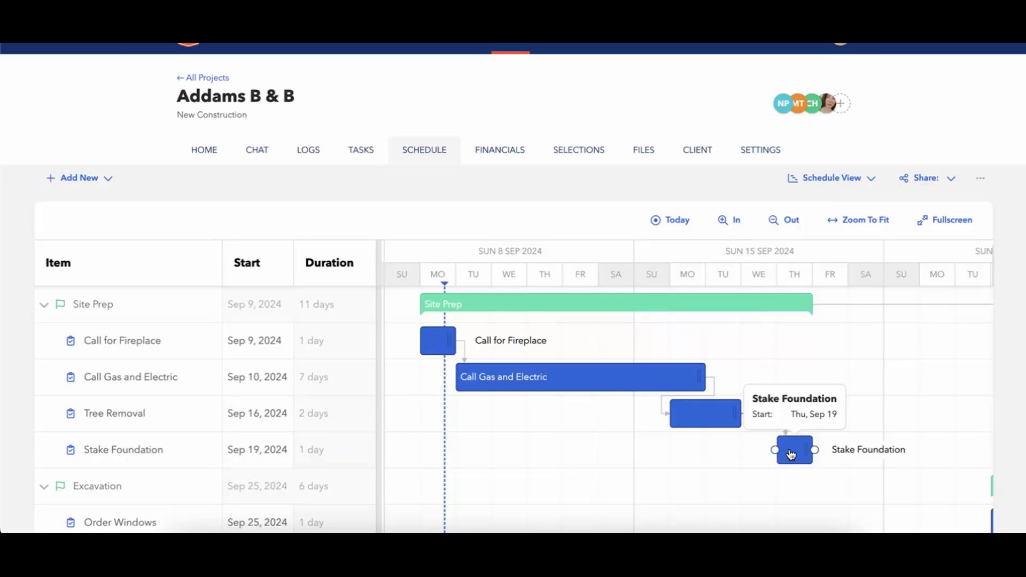
Auto-schedule Tree Removal's successors so Stake Foundation starts Wed, Sep 18 and Site Prep spans 10 days.
{"action": "mouse_move", "coordinate": [717, 403]}
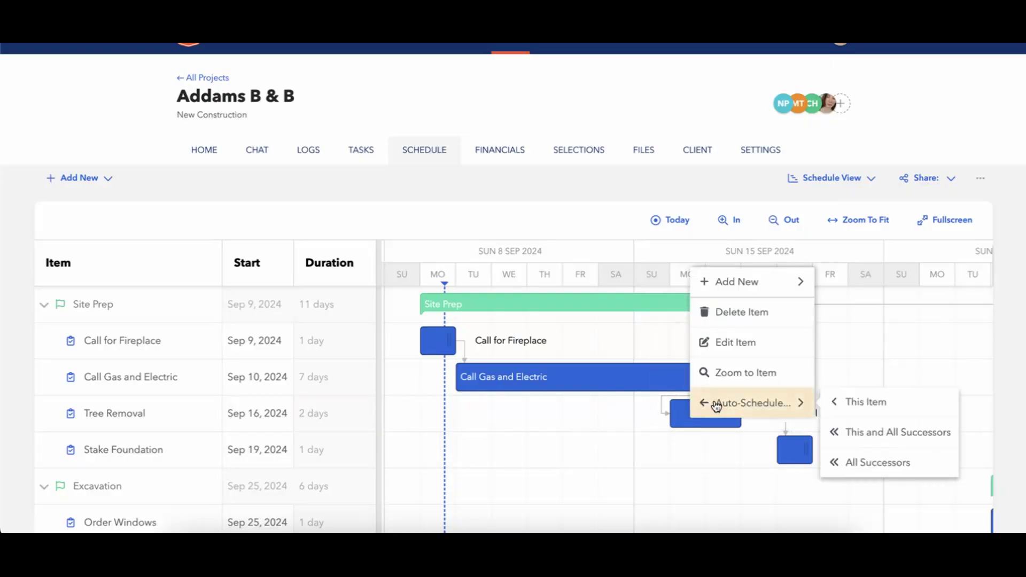
{"action": "left_click", "coordinate": [844, 465]}
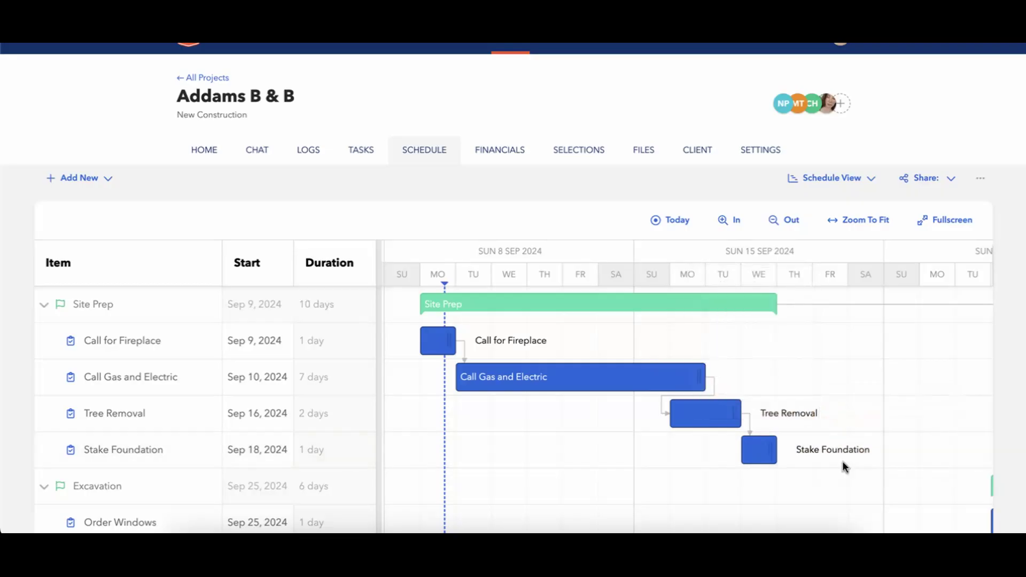
{"action": "mouse_move", "coordinate": [768, 458]}
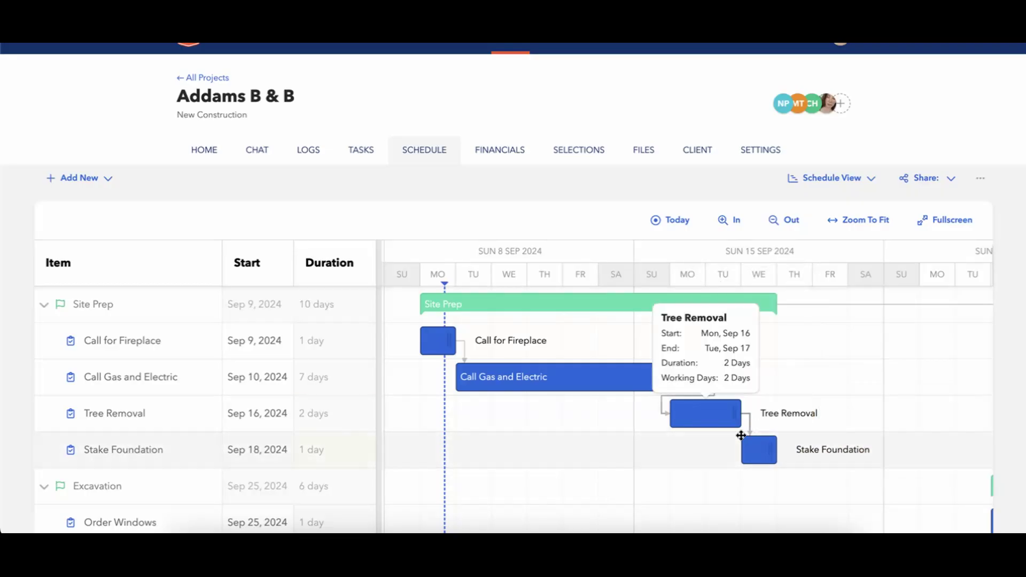
{"action": "left_click_drag", "start_coordinate": [766, 458], "coordinate": [703, 451]}
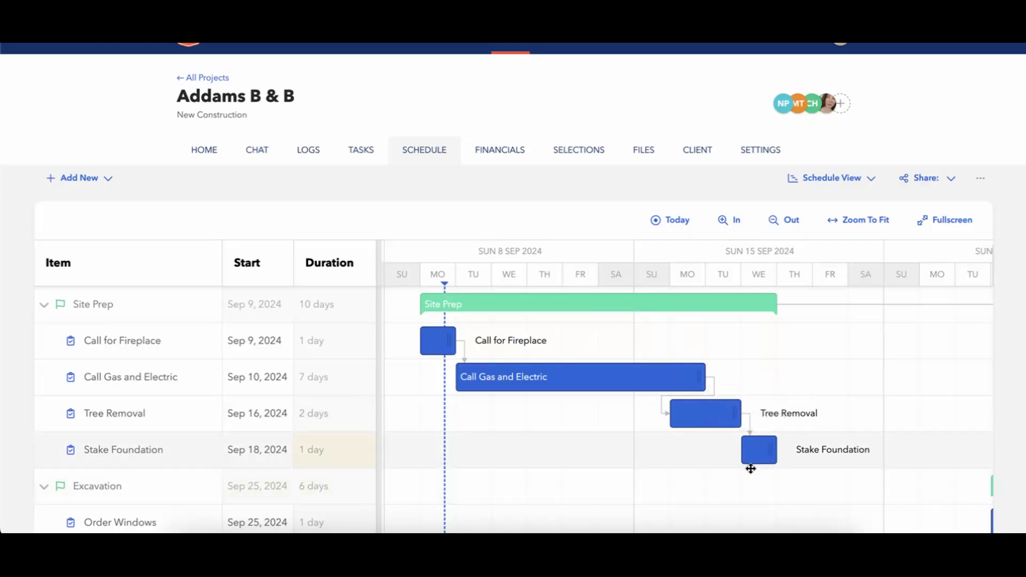
Scroll the schedule to Need Kitchen Cabinet Plans and Vanity and open its task details.
{"action": "scroll", "coordinate": [738, 463], "scroll_direction": "right", "scroll_amount": 5}
{"action": "scroll", "coordinate": [736, 459], "scroll_direction": "right", "scroll_amount": 3}
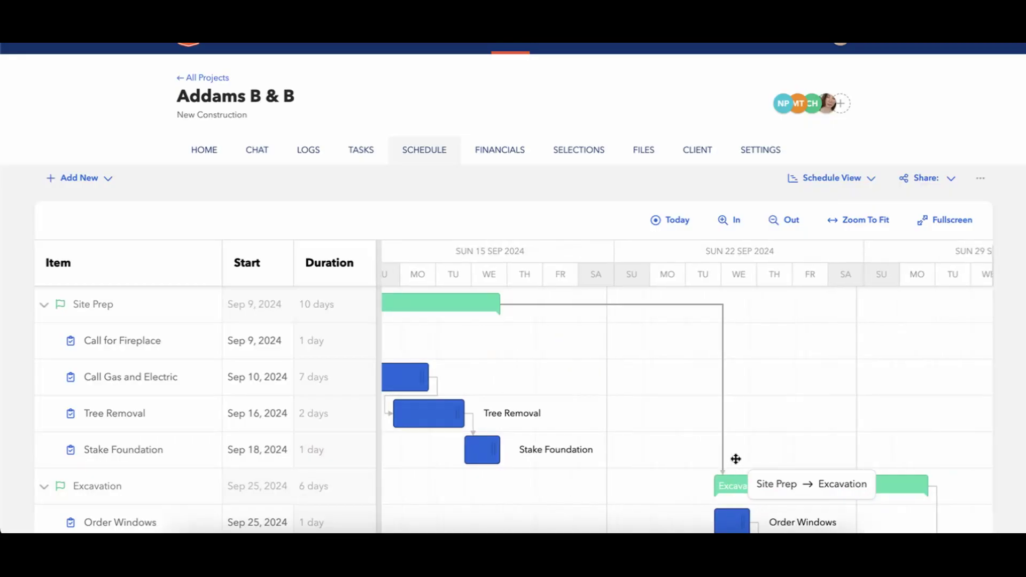
{"action": "scroll", "coordinate": [736, 459], "scroll_direction": "down", "scroll_amount": 5}
{"action": "scroll", "coordinate": [736, 459], "scroll_direction": "up", "scroll_amount": 2}
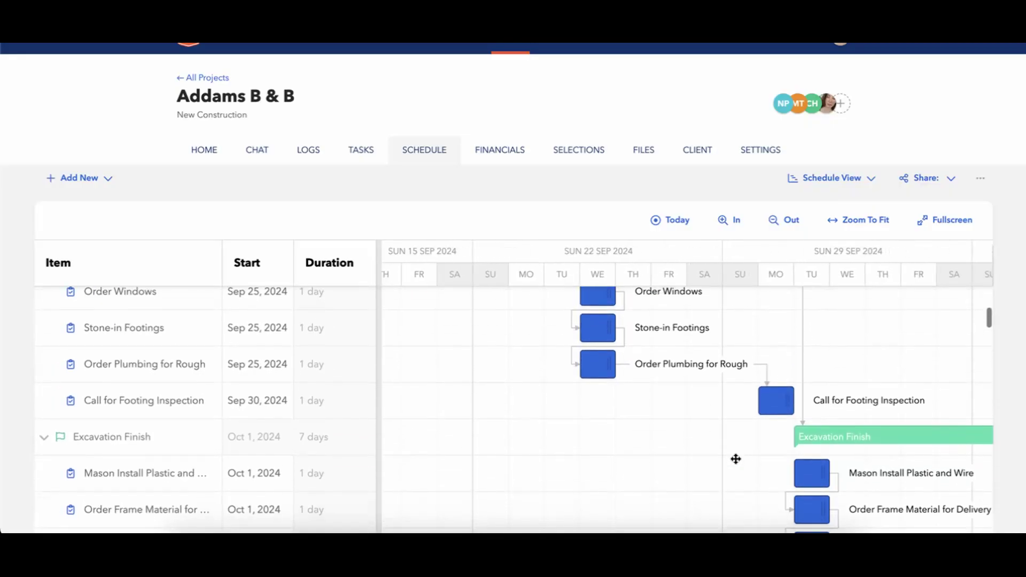
{"action": "scroll", "coordinate": [736, 459], "scroll_direction": "right", "scroll_amount": 4}
{"action": "scroll", "coordinate": [736, 459], "scroll_direction": "down", "scroll_amount": 5}
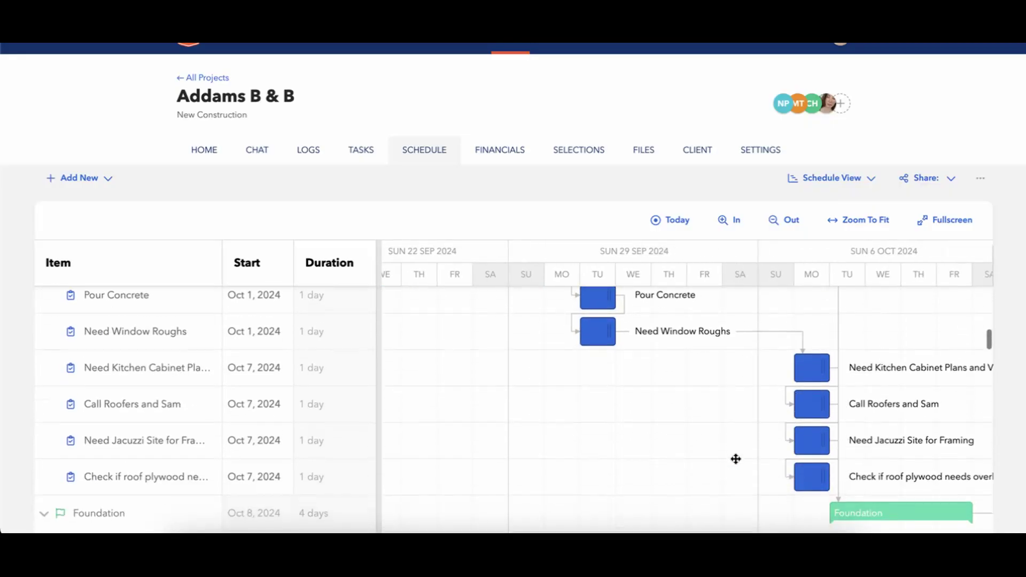
{"action": "left_click", "coordinate": [823, 364]}
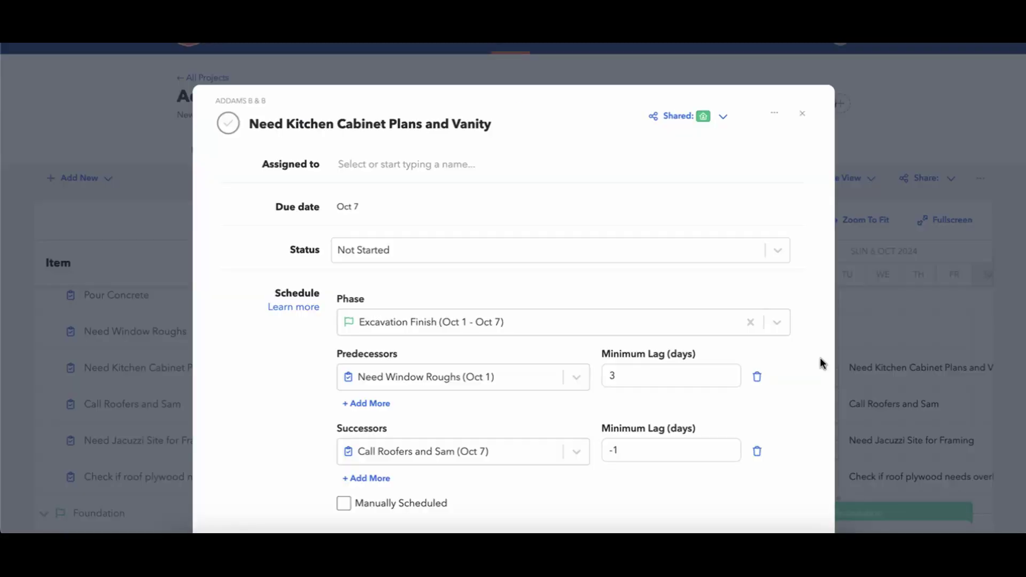
{"action": "scroll", "coordinate": [288, 386], "scroll_direction": "down", "scroll_amount": 2}
{"action": "scroll", "coordinate": [287, 380], "scroll_direction": "down", "scroll_amount": 1}
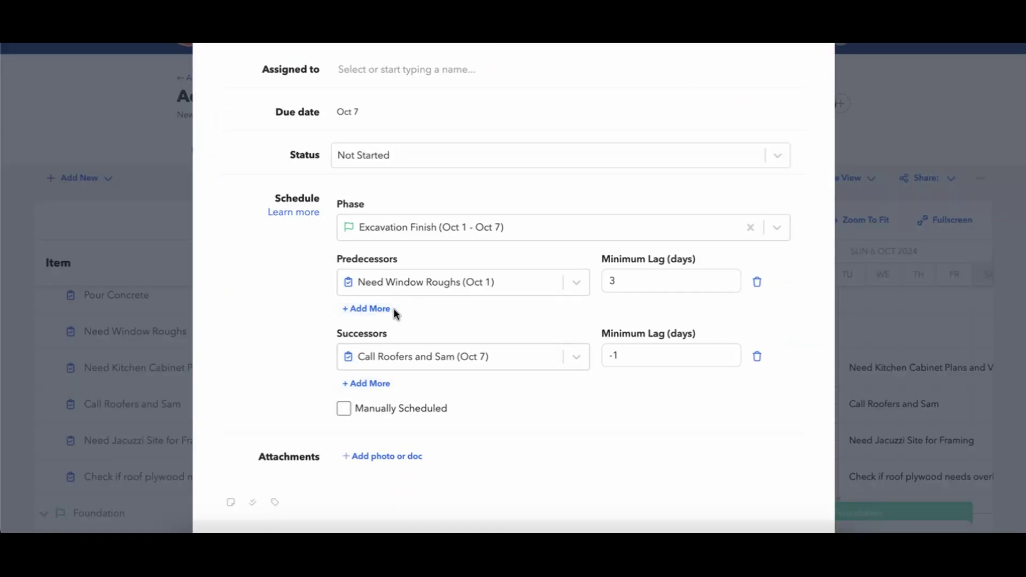
Start adding another predecessor, then dismiss the item list without choosing any task.
{"action": "left_click", "coordinate": [366, 307]}
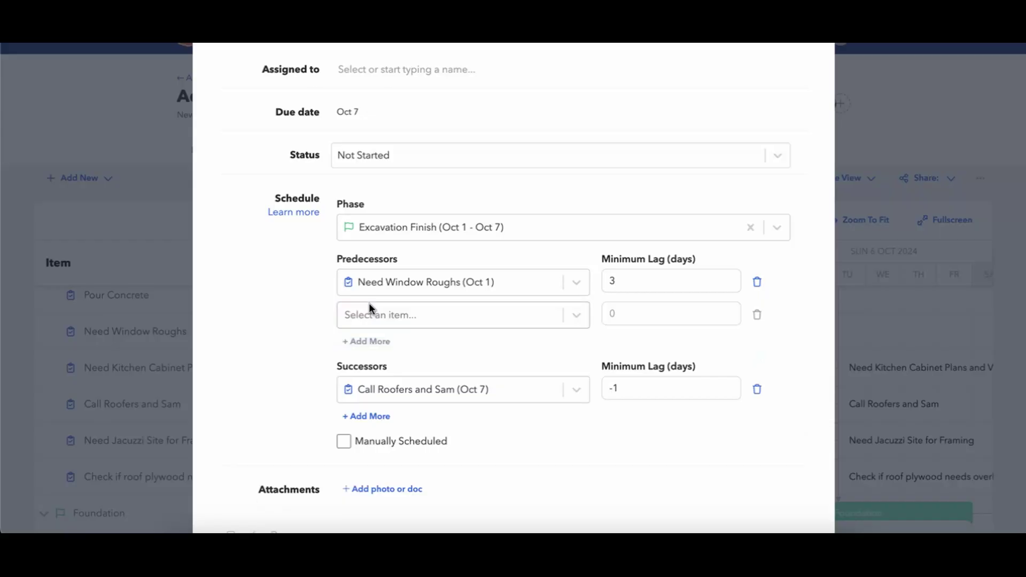
{"action": "left_click", "coordinate": [374, 315]}
{"action": "scroll", "coordinate": [374, 315], "scroll_direction": "down", "scroll_amount": 1}
{"action": "left_click", "coordinate": [300, 342]}
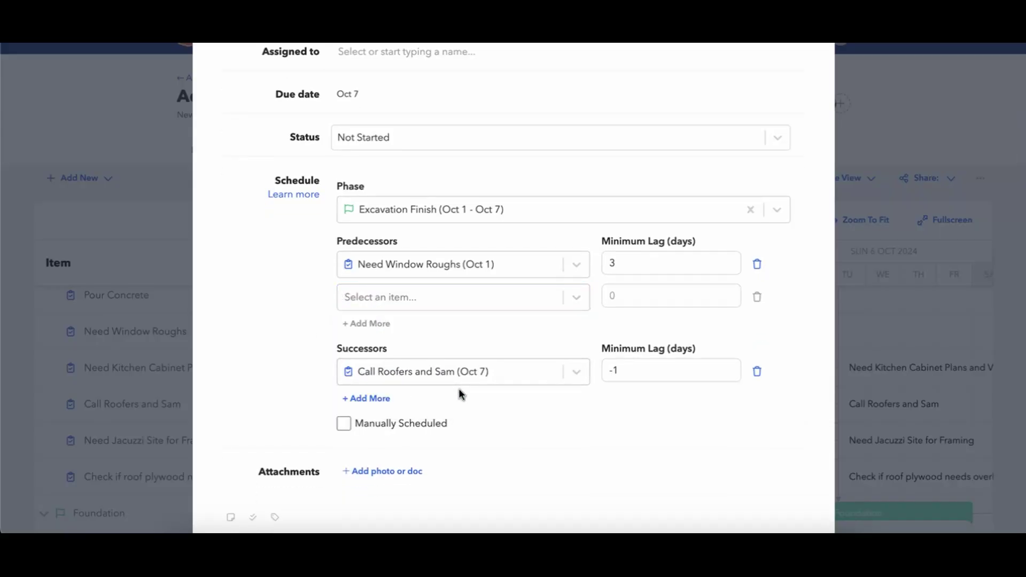
{"action": "left_click", "coordinate": [412, 303]}
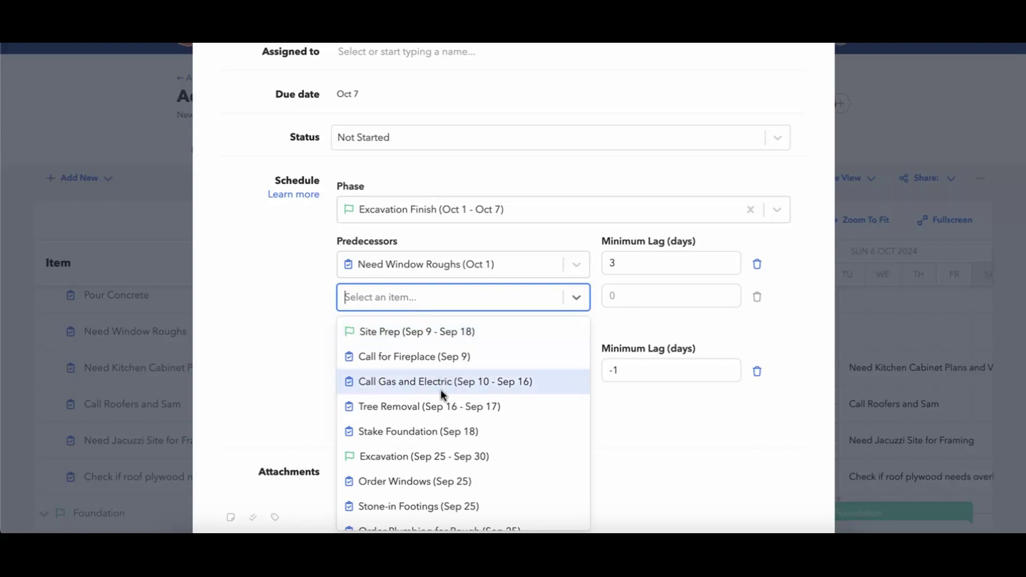
{"action": "scroll", "coordinate": [441, 390], "scroll_direction": "down", "scroll_amount": 2}
{"action": "scroll", "coordinate": [442, 396], "scroll_direction": "down", "scroll_amount": 2}
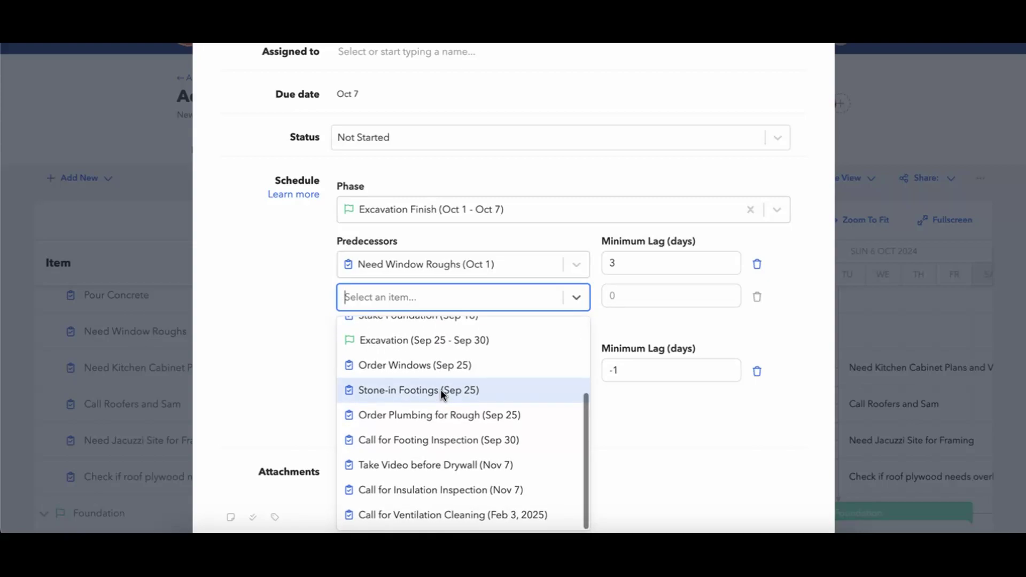
{"action": "scroll", "coordinate": [607, 335], "scroll_direction": "down", "scroll_amount": 2}
{"action": "scroll", "coordinate": [524, 348], "scroll_direction": "up", "scroll_amount": 4}
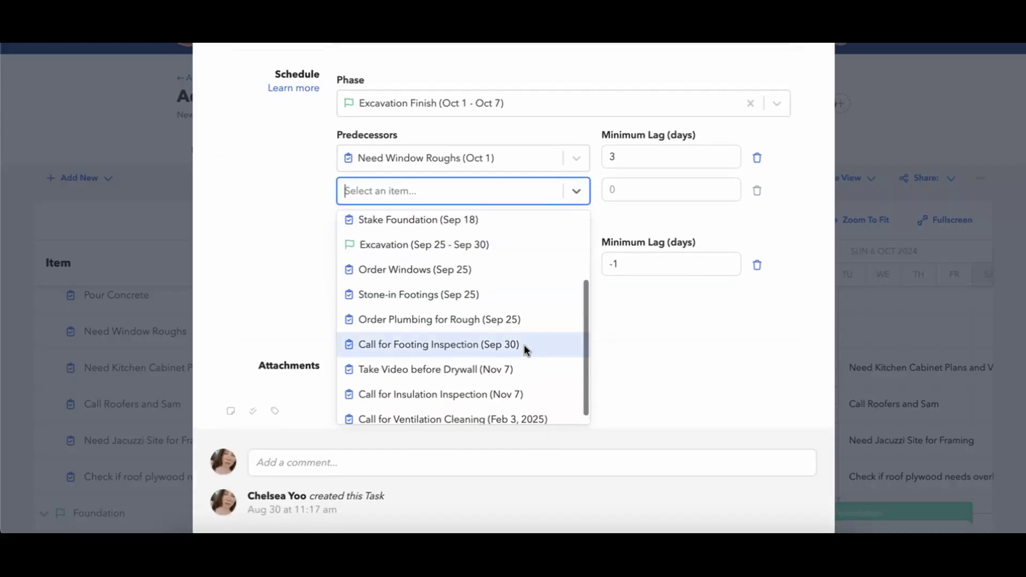
{"action": "left_click", "coordinate": [676, 345]}
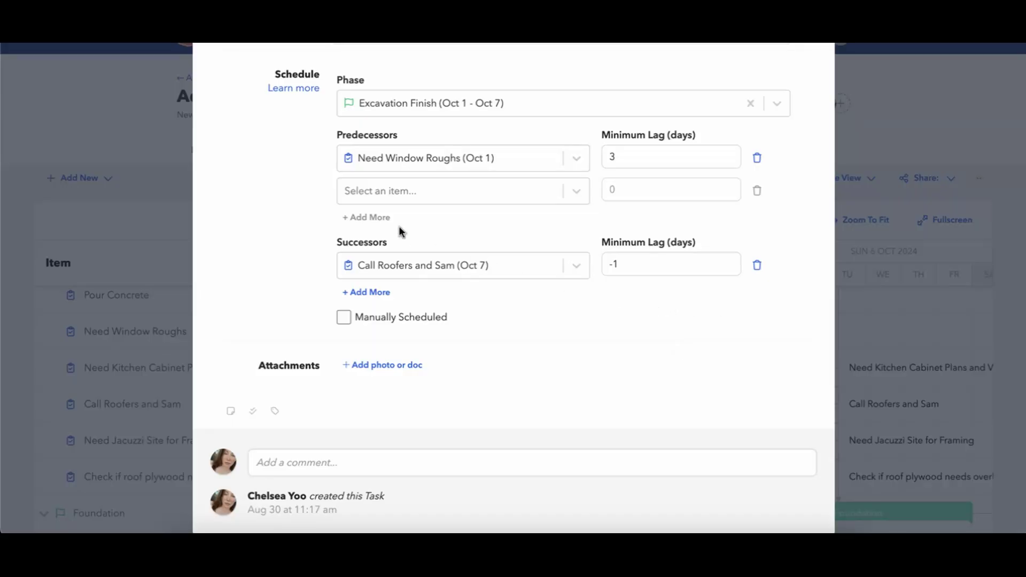
Close the kitchen cabinet task details, keeping Call Roofers and Sam at a -1 day lag.
{"action": "scroll", "coordinate": [507, 203], "scroll_direction": "up", "scroll_amount": 5}
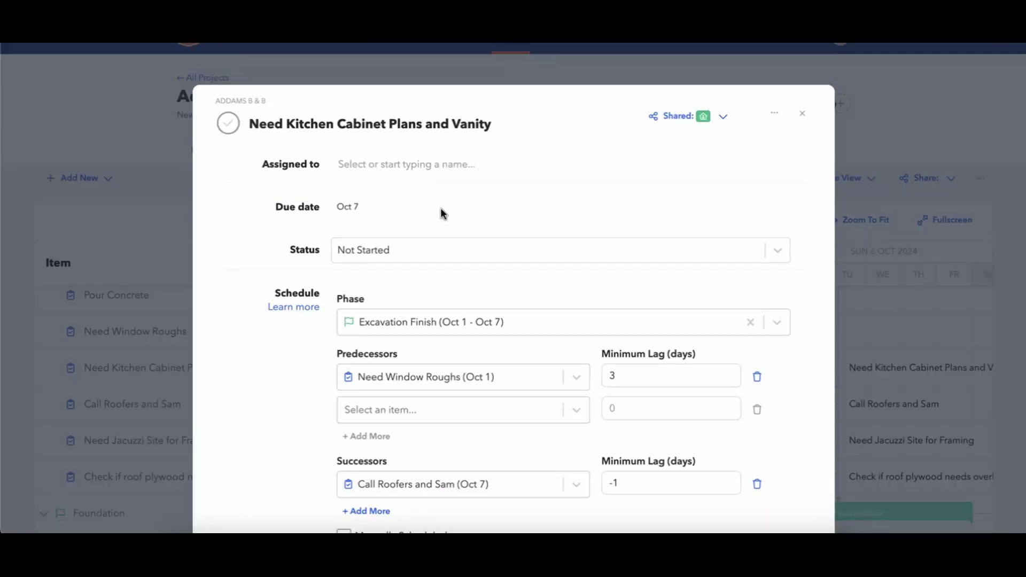
{"action": "scroll", "coordinate": [441, 211], "scroll_direction": "down", "scroll_amount": 5}
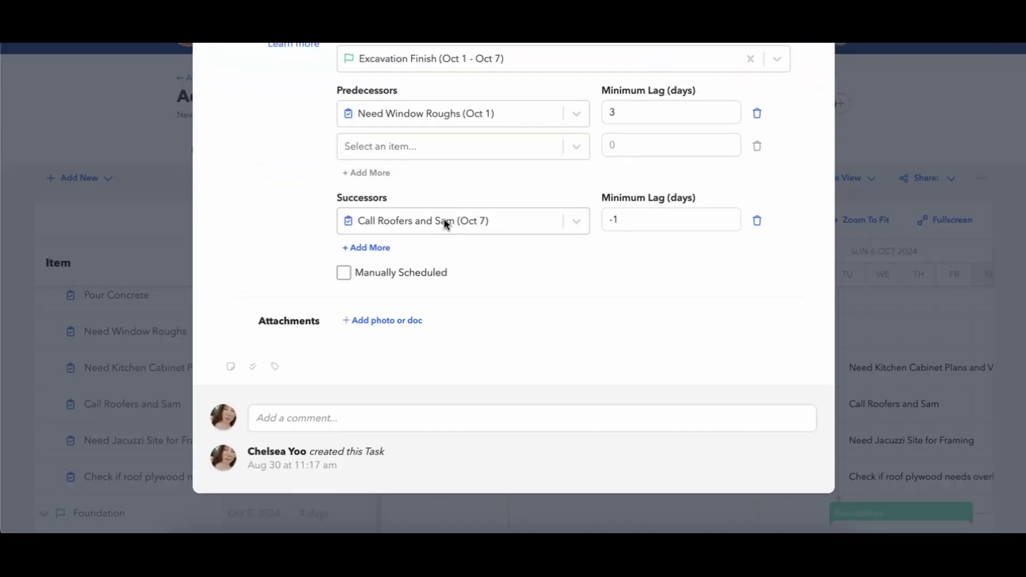
{"action": "scroll", "coordinate": [740, 146], "scroll_direction": "up", "scroll_amount": 5}
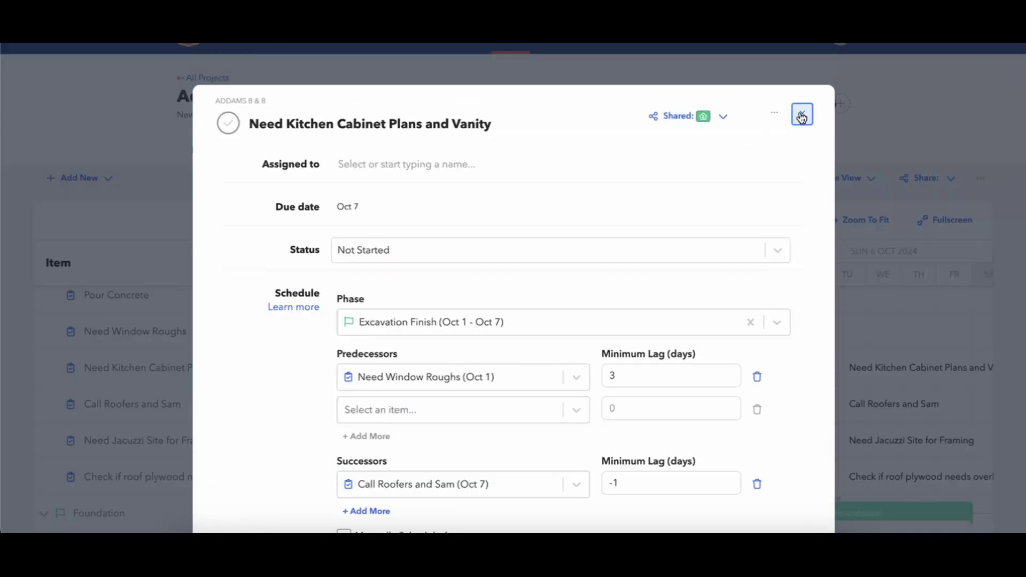
{"action": "left_click", "coordinate": [802, 118]}
{"action": "mouse_move", "coordinate": [804, 367]}
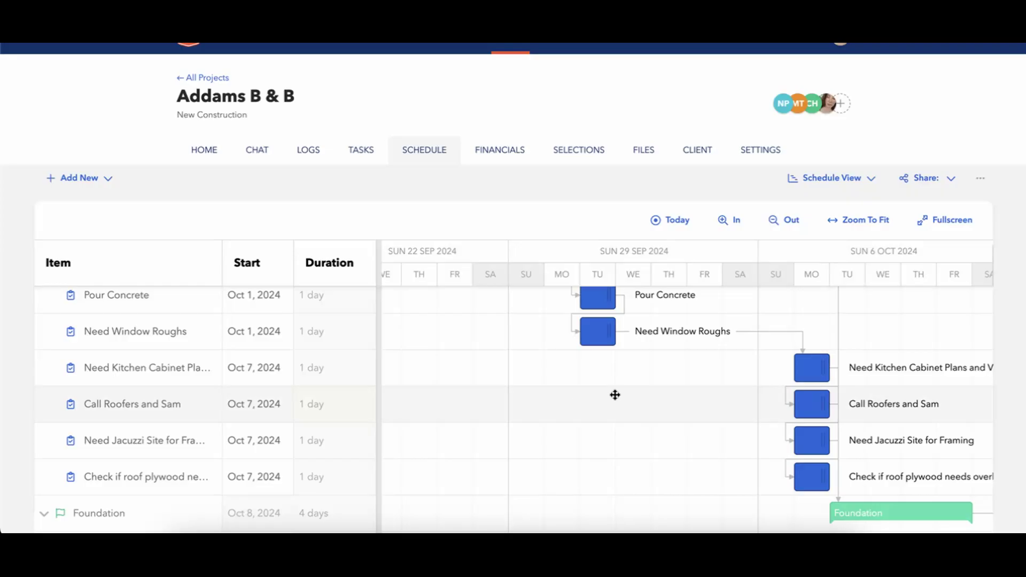
Scroll the Gantt down and over to the Oct 20 week to show Install Windows, Insulate and Air Conditioning.
{"action": "scroll", "coordinate": [615, 395], "scroll_direction": "down", "scroll_amount": 2}
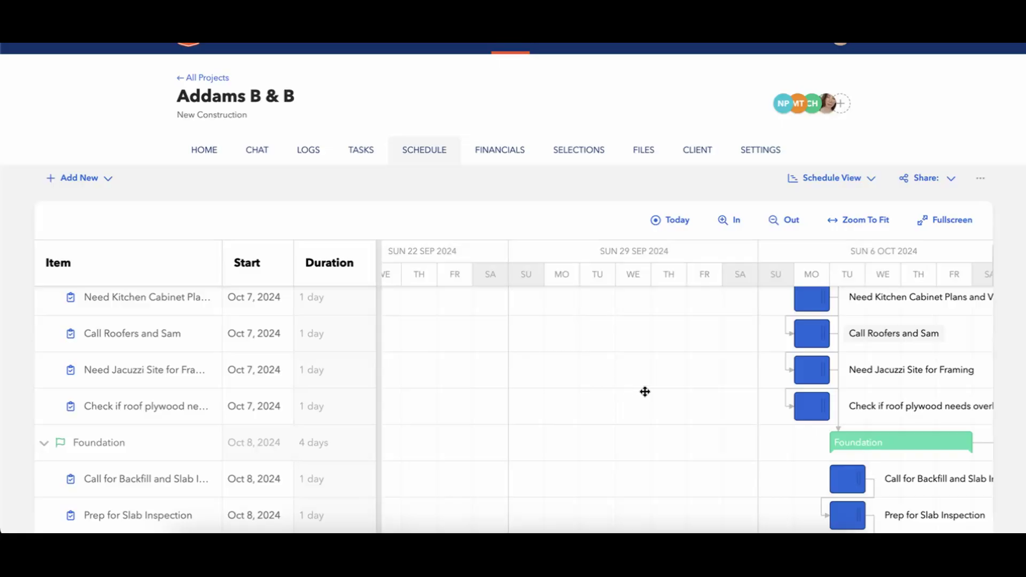
{"action": "scroll", "coordinate": [639, 394], "scroll_direction": "down", "scroll_amount": 15}
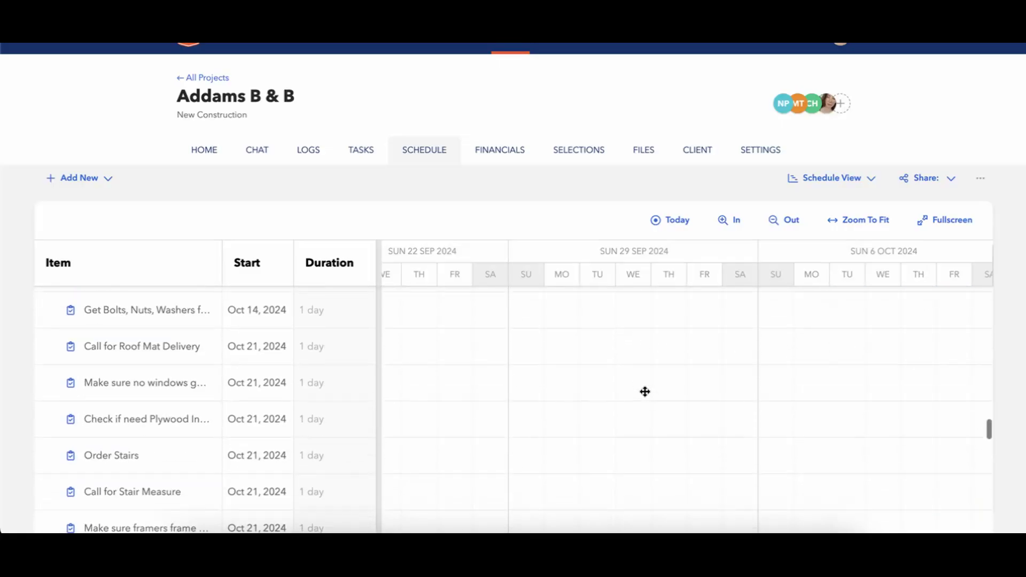
{"action": "scroll", "coordinate": [645, 392], "scroll_direction": "up", "scroll_amount": 1}
{"action": "scroll", "coordinate": [645, 392], "scroll_direction": "right", "scroll_amount": 10}
{"action": "scroll", "coordinate": [645, 392], "scroll_direction": "down", "scroll_amount": 2}
{"action": "scroll", "coordinate": [645, 391], "scroll_direction": "down", "scroll_amount": 15}
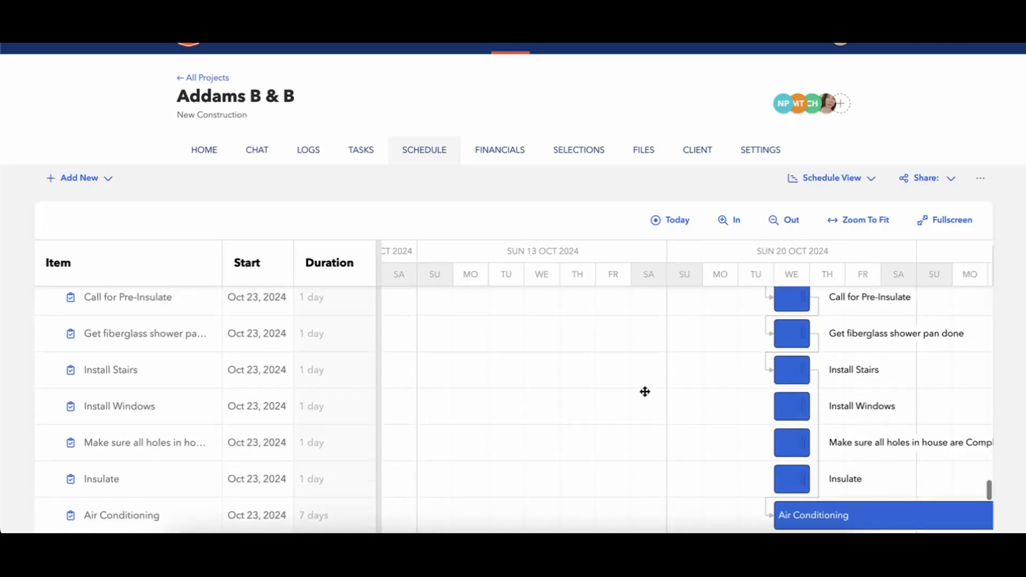
{"action": "scroll", "coordinate": [645, 392], "scroll_direction": "down", "scroll_amount": 2}
{"action": "scroll", "coordinate": [784, 387], "scroll_direction": "right", "scroll_amount": 3}
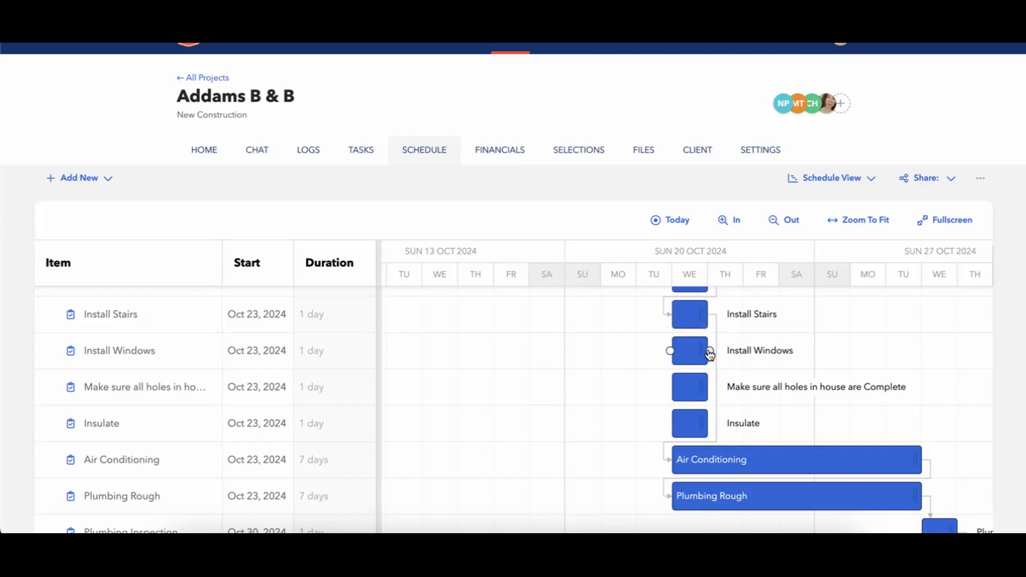
Drag a link from Install Windows onto Make sure all holes in house are Complete, moving it to Oct 24.
{"action": "left_click_drag", "start_coordinate": [709, 352], "coordinate": [697, 391]}
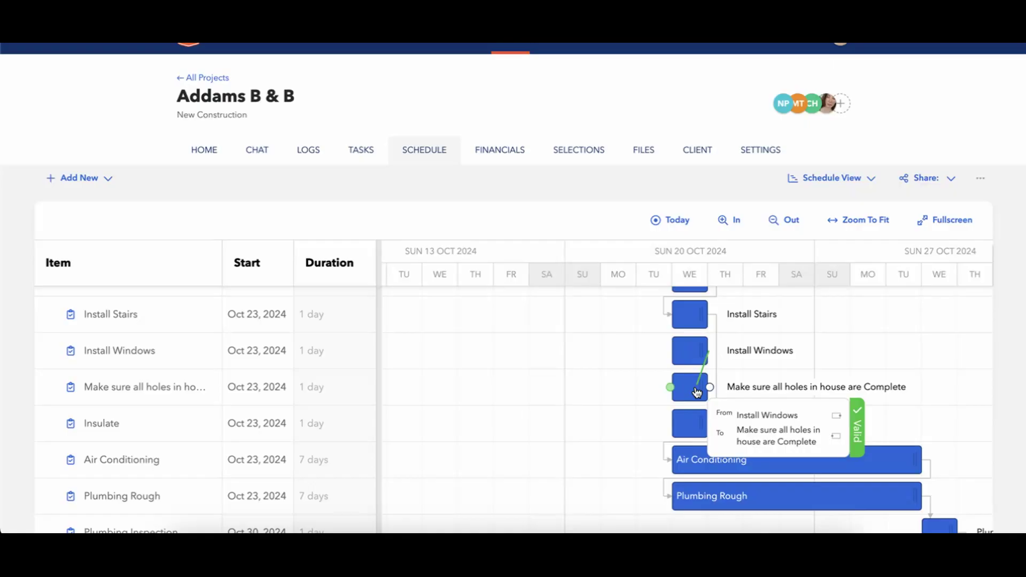
{"action": "left_click_drag", "start_coordinate": [696, 393], "coordinate": [690, 436]}
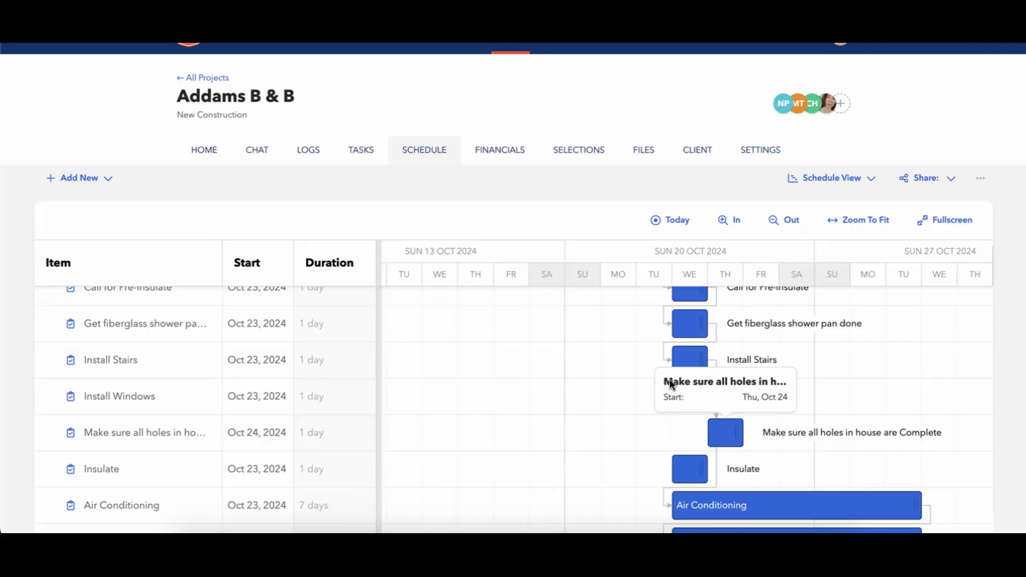
{"action": "left_click_drag", "start_coordinate": [714, 430], "coordinate": [675, 430]}
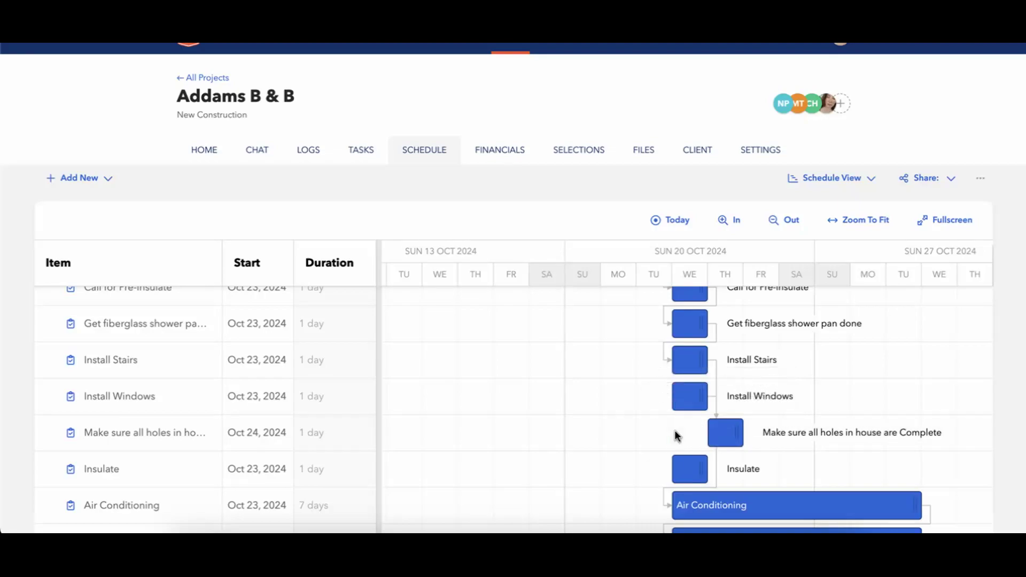
Set the Install Windows successor's minimum lag to -1 day and close its task details.
{"action": "left_click", "coordinate": [697, 397]}
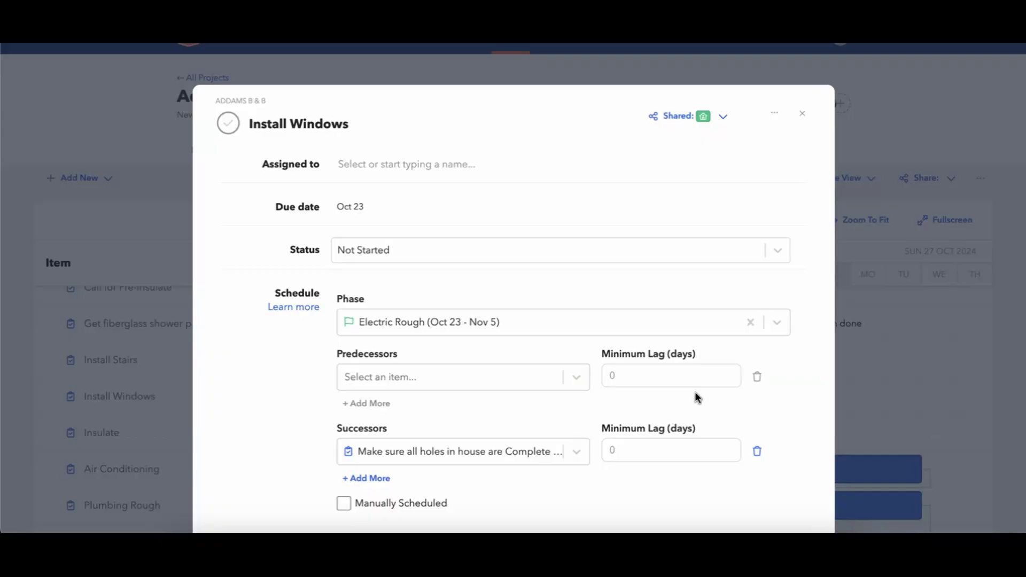
{"action": "scroll", "coordinate": [665, 436], "scroll_direction": "down", "scroll_amount": 1}
{"action": "left_click", "coordinate": [617, 385]}
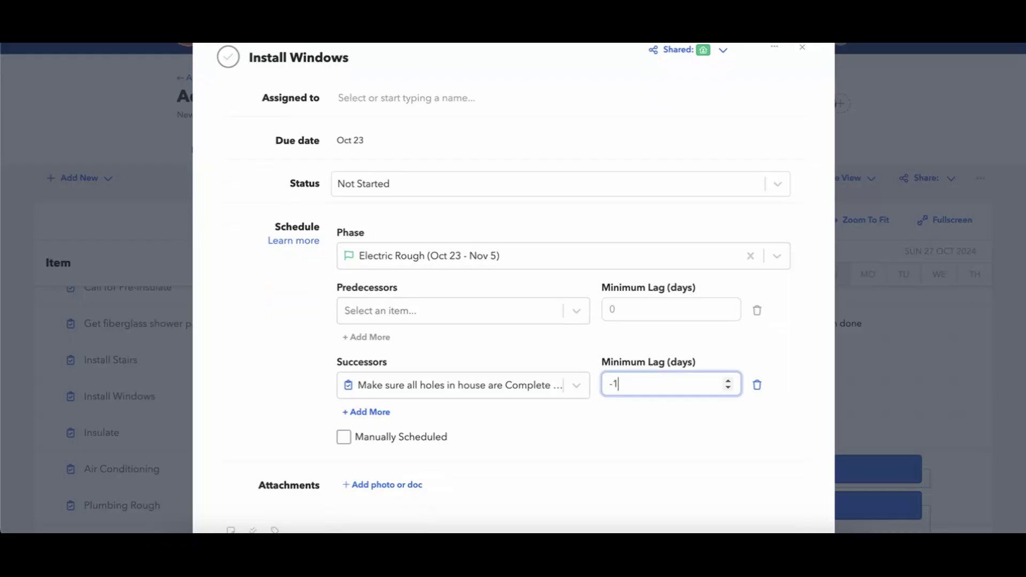
{"action": "left_click", "coordinate": [636, 451]}
{"action": "scroll", "coordinate": [699, 344], "scroll_direction": "up", "scroll_amount": 1}
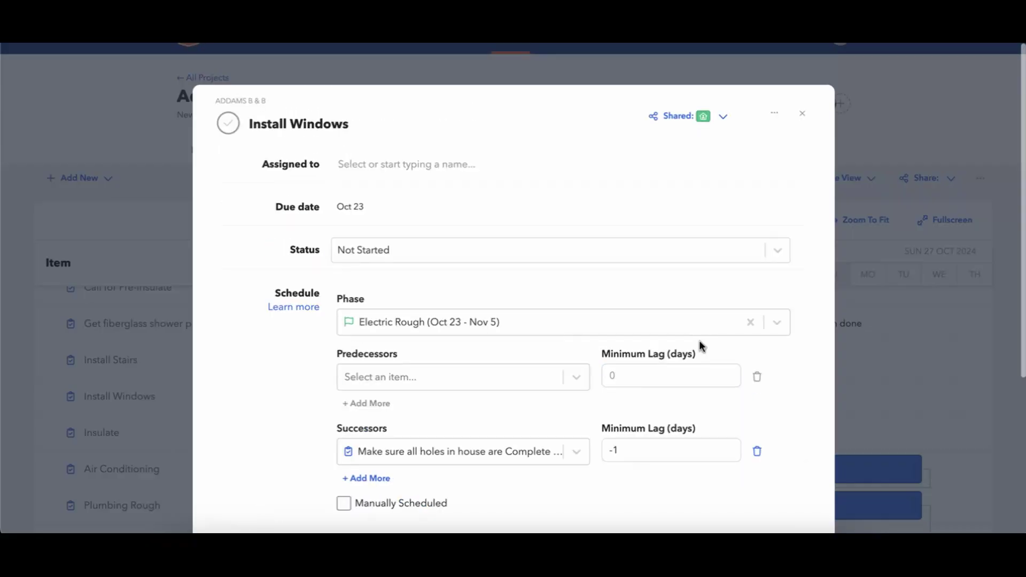
{"action": "left_click", "coordinate": [801, 115]}
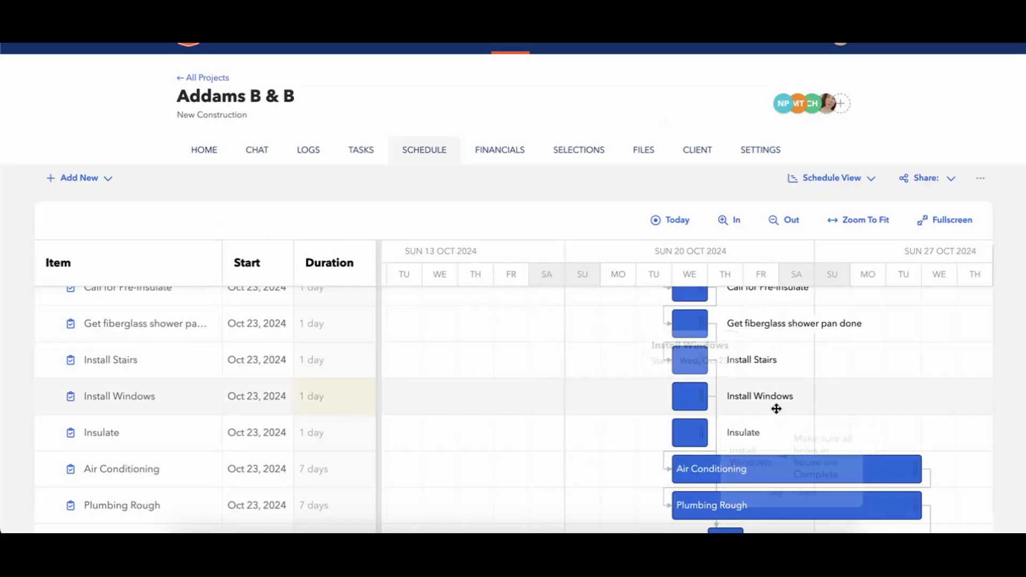
{"action": "scroll", "coordinate": [780, 411], "scroll_direction": "down", "scroll_amount": 1}
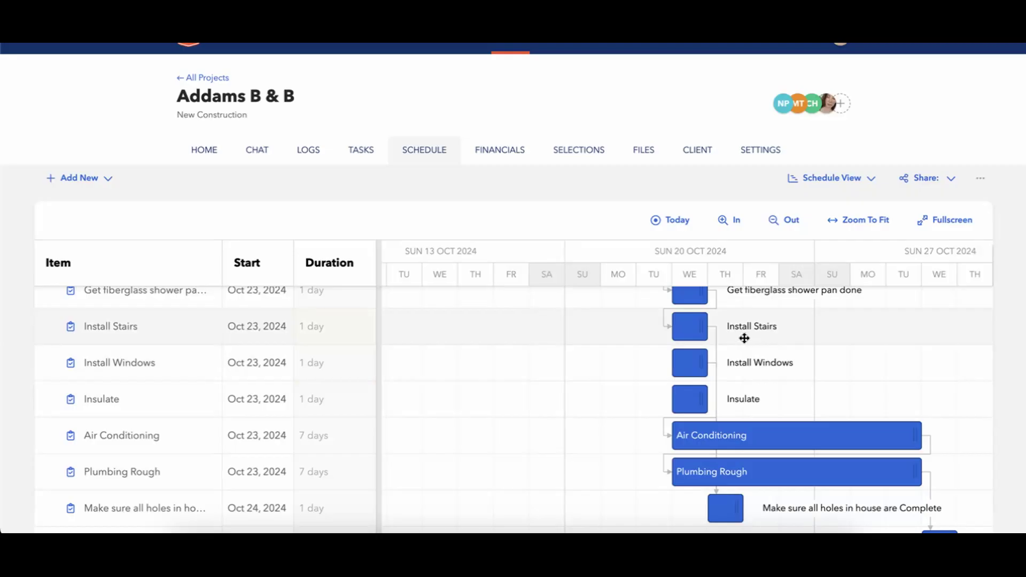
{"action": "scroll", "coordinate": [737, 382], "scroll_direction": "down", "scroll_amount": 2}
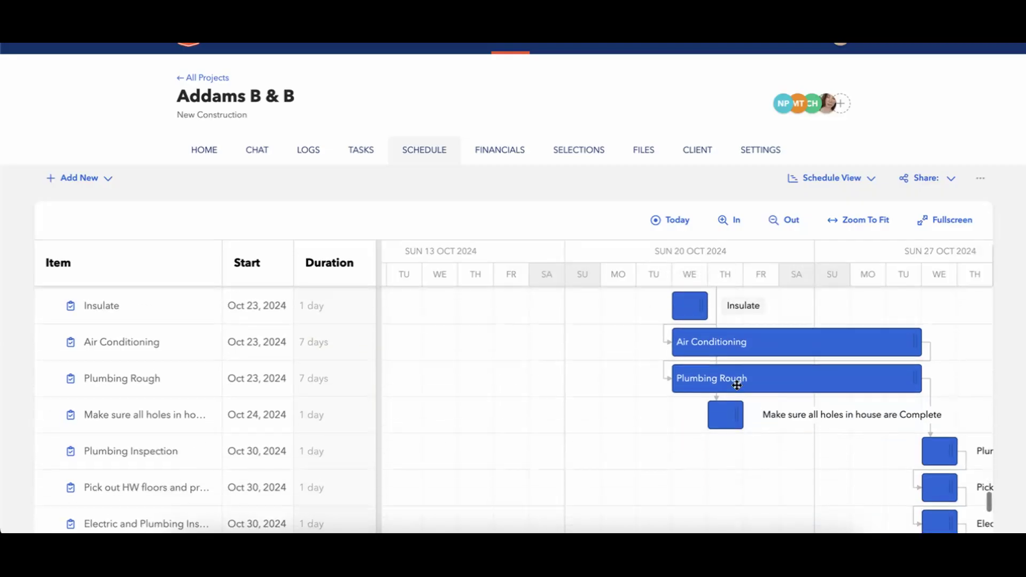
{"action": "scroll", "coordinate": [736, 385], "scroll_direction": "up", "scroll_amount": 3}
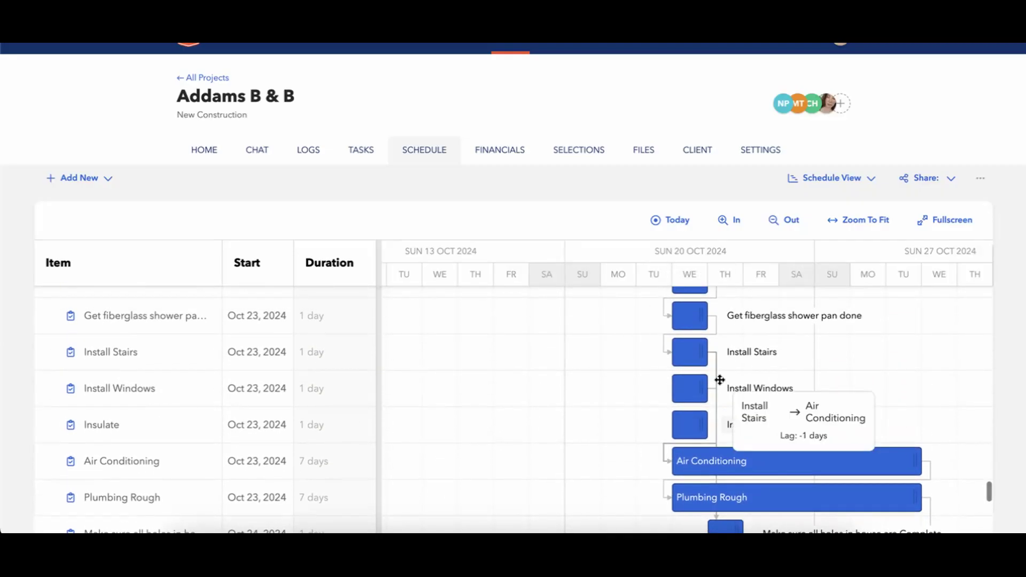
Drag Make sure all holes in house are Complete one day left to start Oct 23.
{"action": "scroll", "coordinate": [732, 454], "scroll_direction": "down", "scroll_amount": 2}
{"action": "left_click_drag", "start_coordinate": [697, 476], "coordinate": [672, 475]}
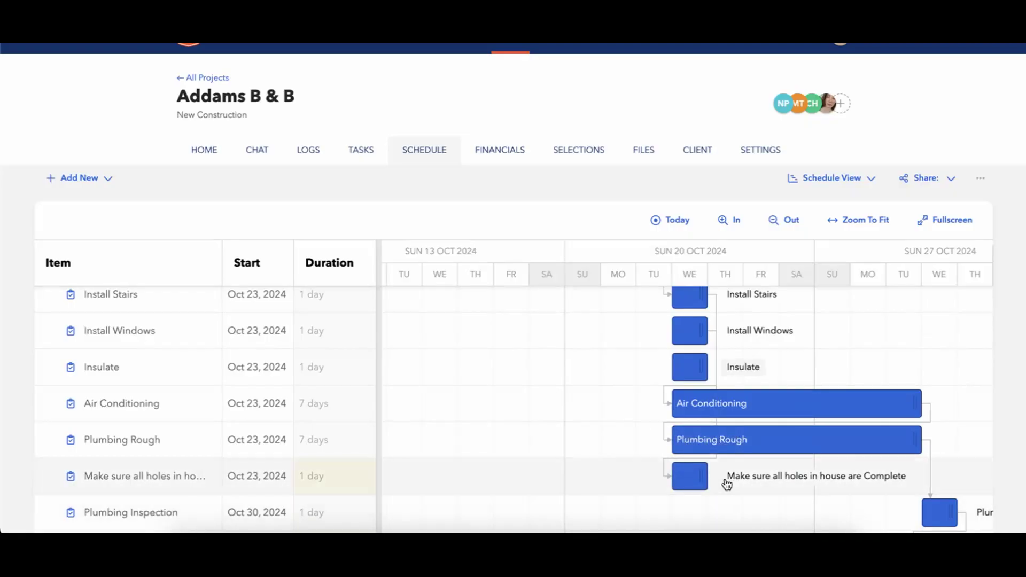
{"action": "scroll", "coordinate": [721, 484], "scroll_direction": "down", "scroll_amount": 1}
{"action": "scroll", "coordinate": [729, 480], "scroll_direction": "up", "scroll_amount": 2}
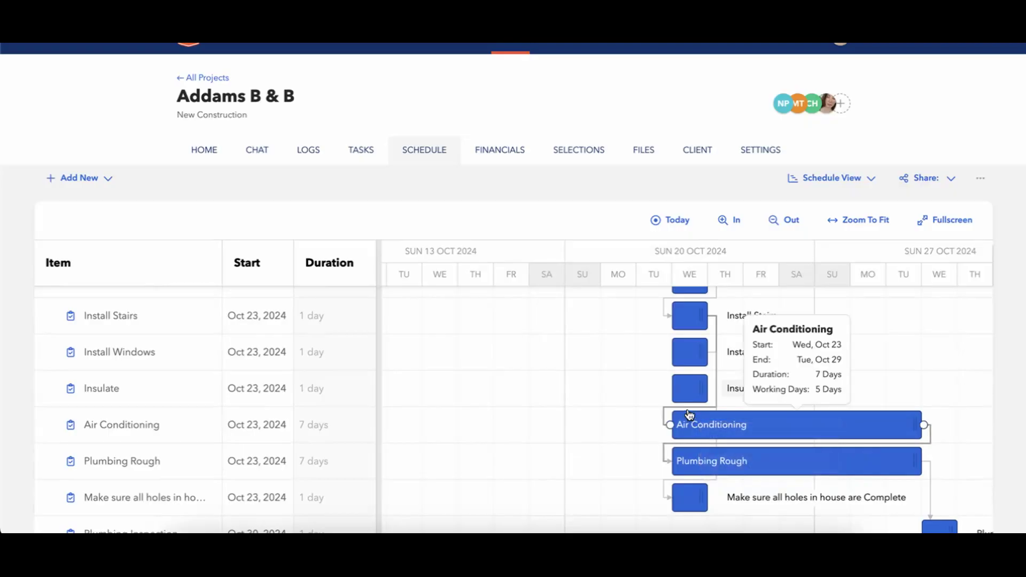
Check the lag in Install Windows' scheduling settings, then close its details.
{"action": "left_click", "coordinate": [687, 357]}
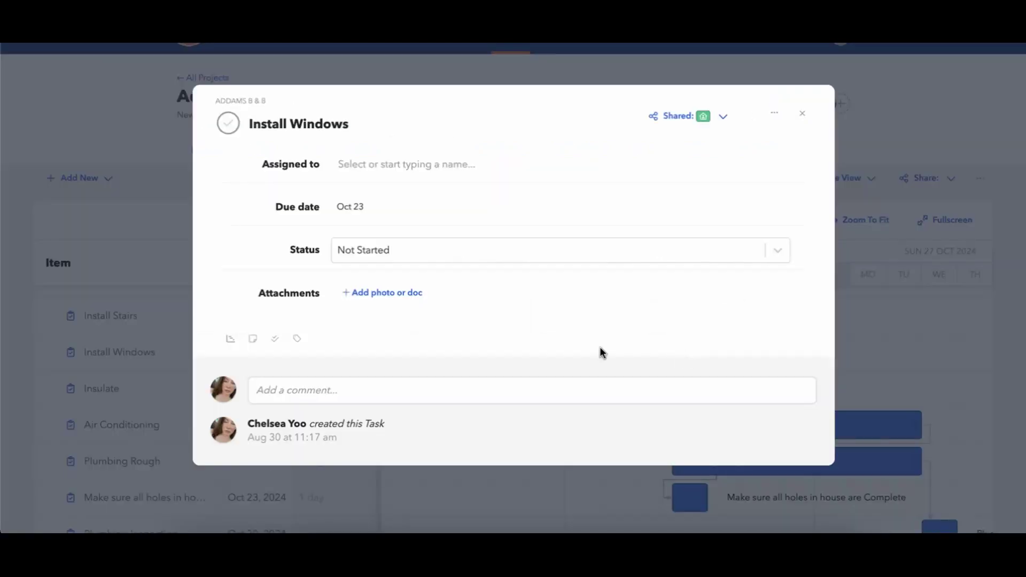
{"action": "left_click", "coordinate": [230, 339]}
{"action": "scroll", "coordinate": [293, 367], "scroll_direction": "down", "scroll_amount": 2}
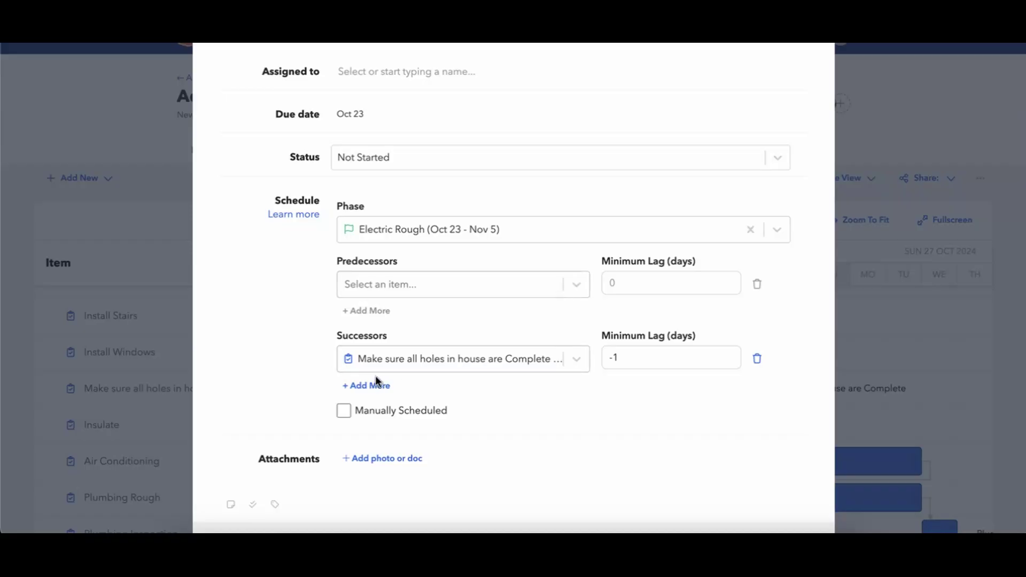
{"action": "scroll", "coordinate": [588, 377], "scroll_direction": "up", "scroll_amount": 2}
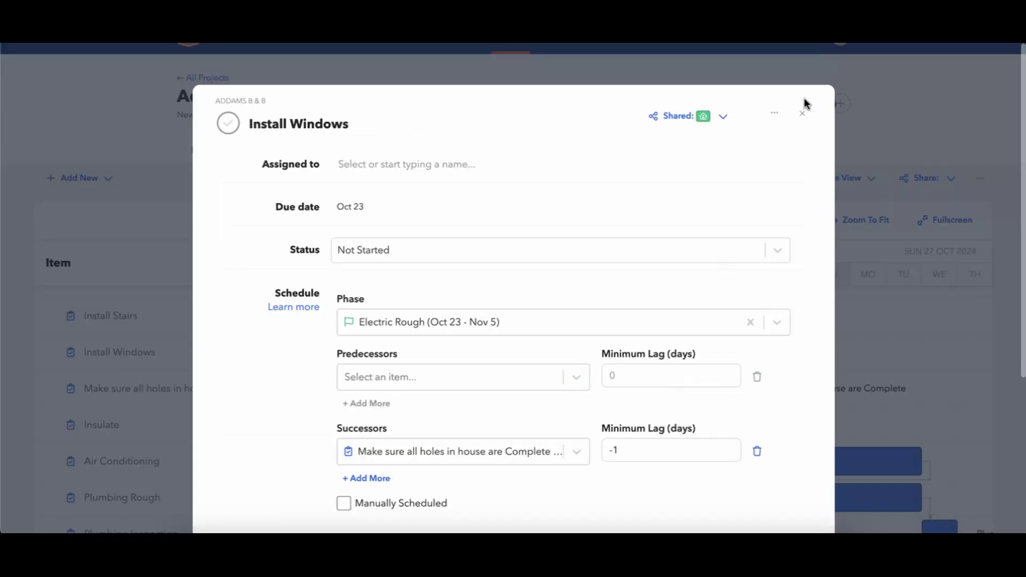
{"action": "left_click", "coordinate": [791, 124]}
{"action": "scroll", "coordinate": [583, 192], "scroll_direction": "up", "scroll_amount": 1}
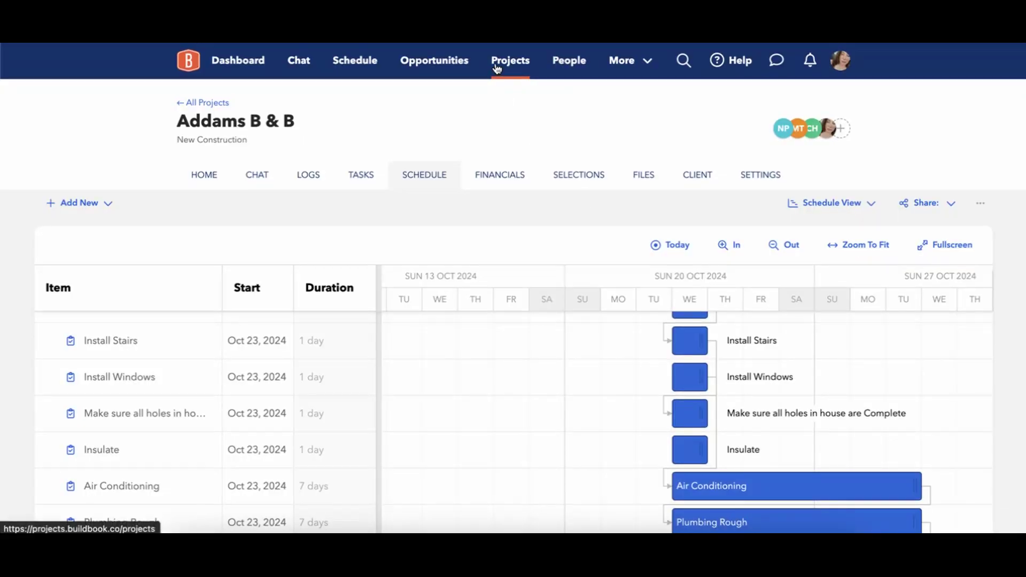
Open Simons Kitchen Remodel from Projects and show its schedule starting with Pre-Construction on Sep 16.
{"action": "left_click", "coordinate": [496, 68]}
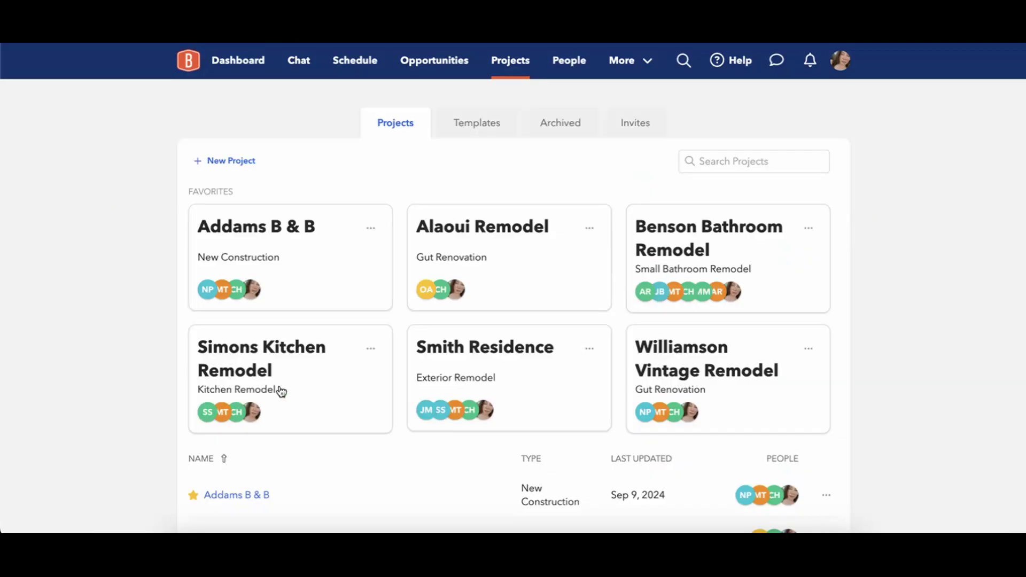
{"action": "left_click", "coordinate": [293, 367]}
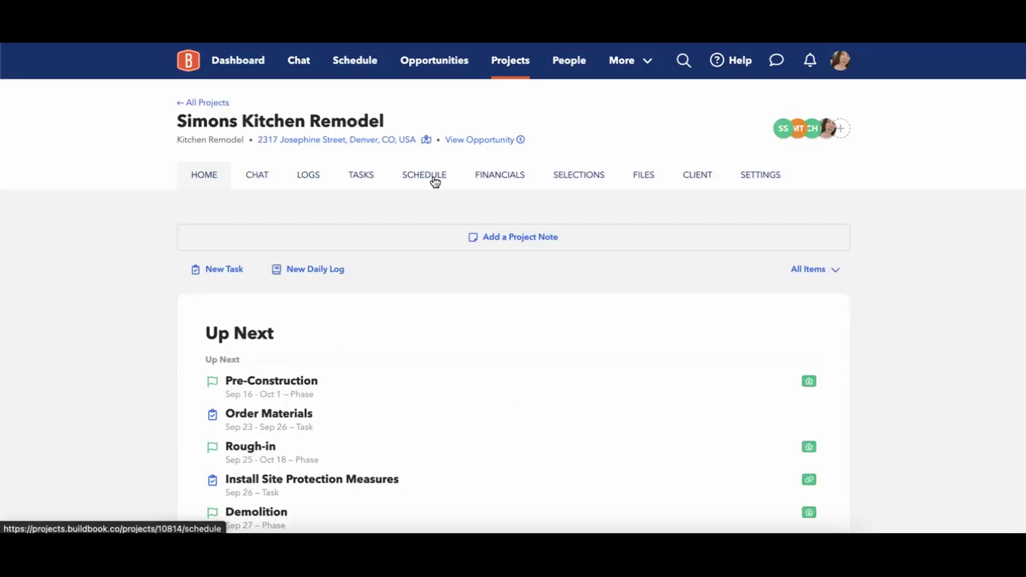
{"action": "left_click", "coordinate": [435, 181]}
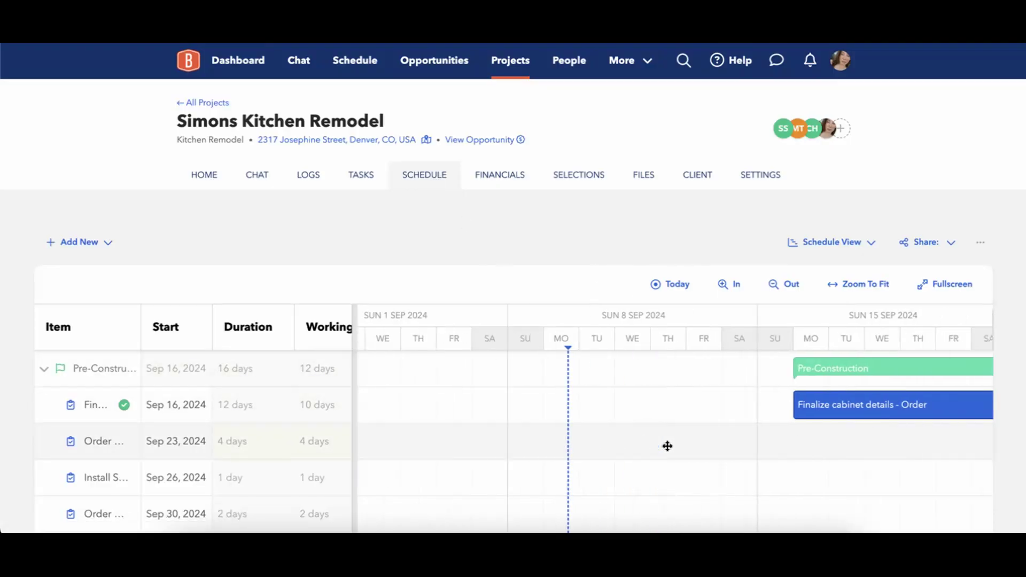
{"action": "scroll", "coordinate": [667, 446], "scroll_direction": "right", "scroll_amount": 2}
{"action": "scroll", "coordinate": [669, 449], "scroll_direction": "right", "scroll_amount": 1}
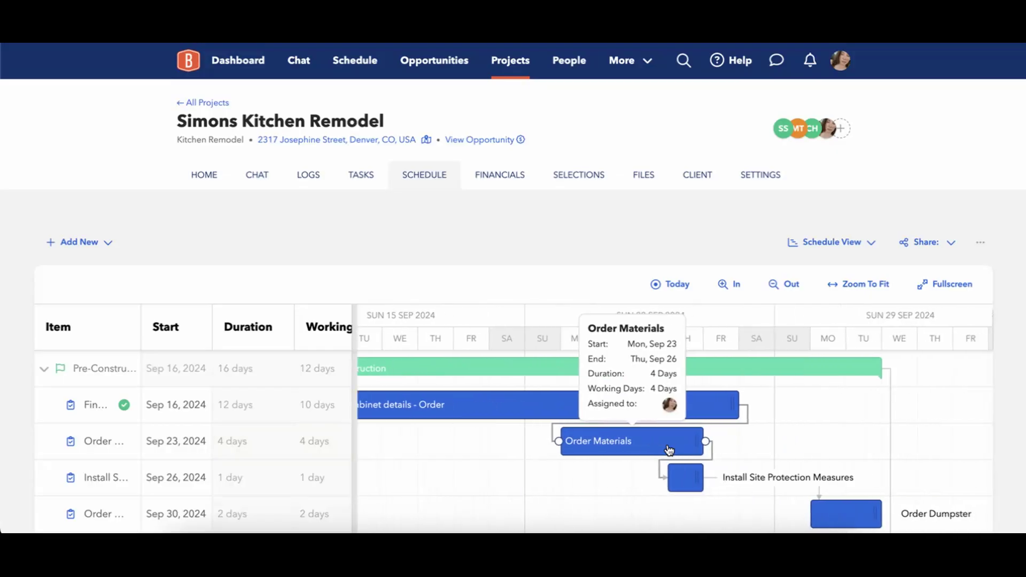
{"action": "scroll", "coordinate": [678, 448], "scroll_direction": "left", "scroll_amount": 2}
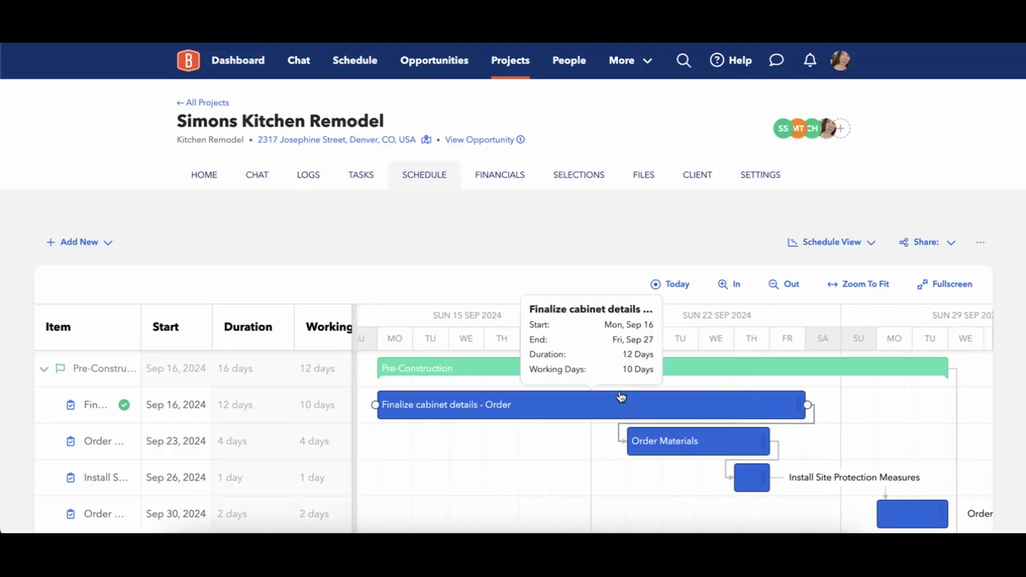
Open the Finalize cabinet details - Order task, then Escape back to the Gantt showing Framing.
{"action": "left_click", "coordinate": [727, 417]}
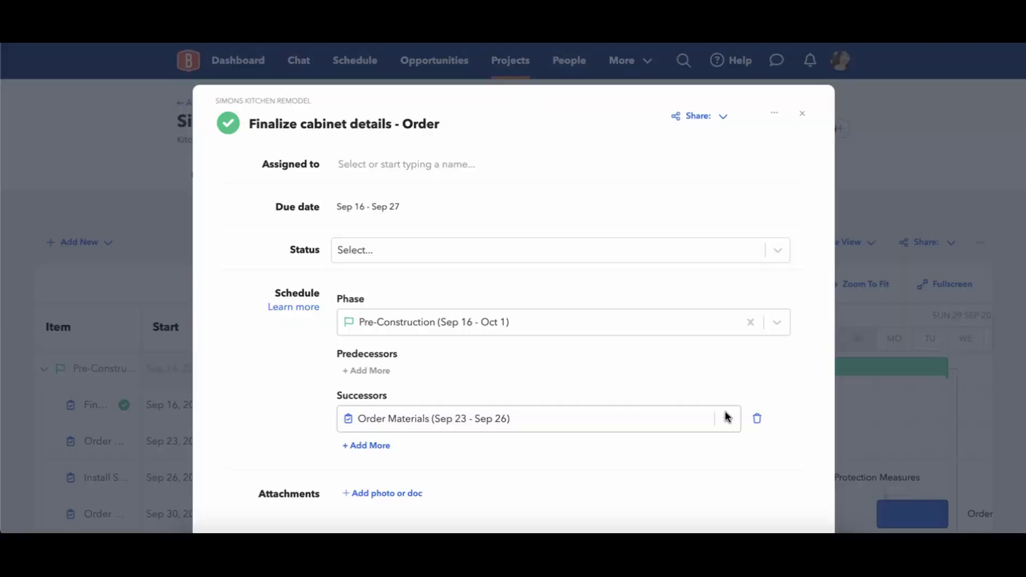
{"action": "scroll", "coordinate": [447, 365], "scroll_direction": "down", "scroll_amount": 1}
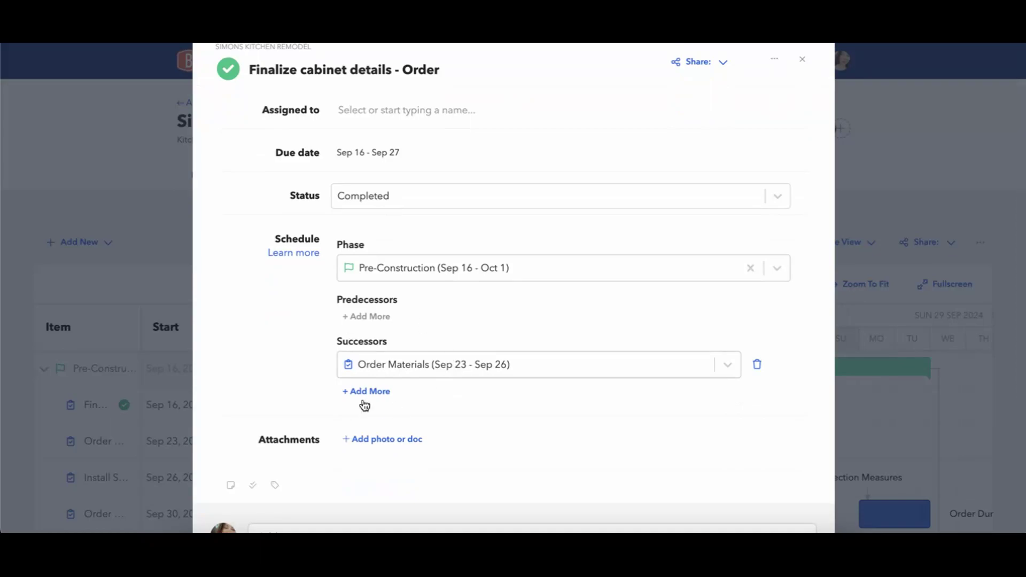
{"action": "scroll", "coordinate": [377, 406], "scroll_direction": "up", "scroll_amount": 1}
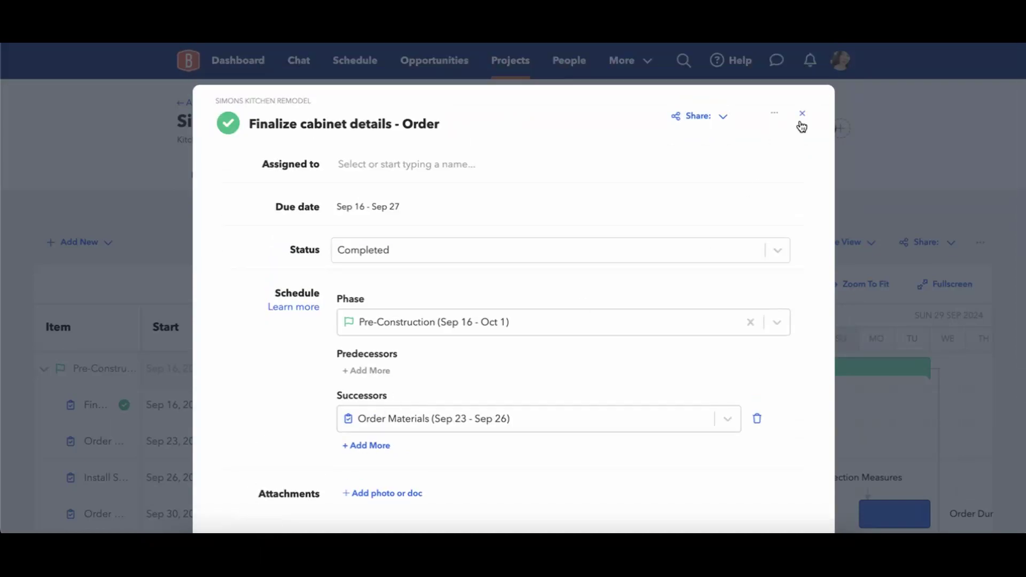
{"action": "key", "text": "Escape"}
{"action": "scroll", "coordinate": [759, 463], "scroll_direction": "right", "scroll_amount": 5}
{"action": "scroll", "coordinate": [759, 463], "scroll_direction": "down", "scroll_amount": 3}
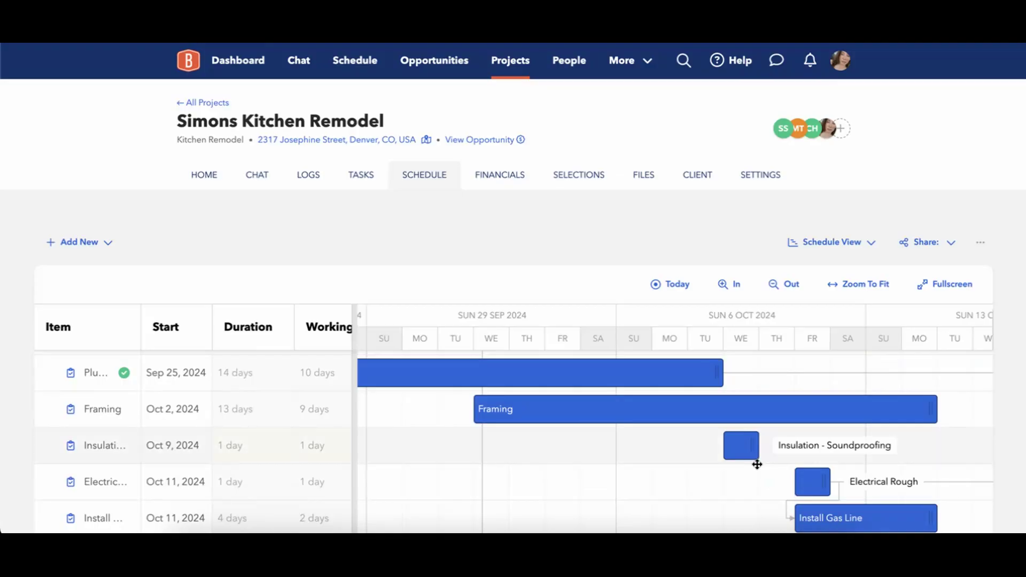
Drag from Framing's end handle onto Insulation - Soundproofing, leaving Insulation on Oct 9.
{"action": "mouse_move", "coordinate": [786, 400]}
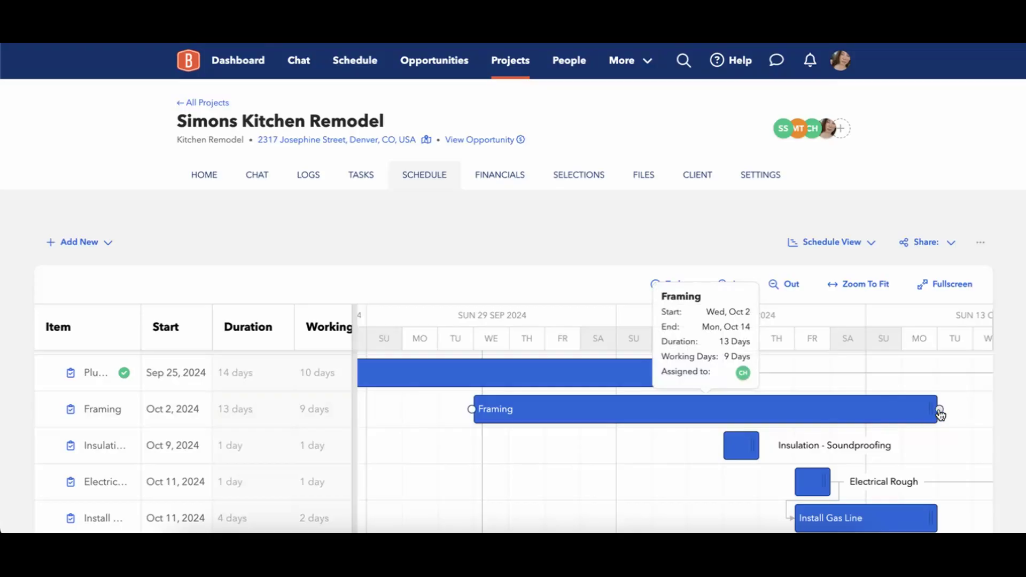
{"action": "left_click_drag", "start_coordinate": [940, 411], "coordinate": [739, 444]}
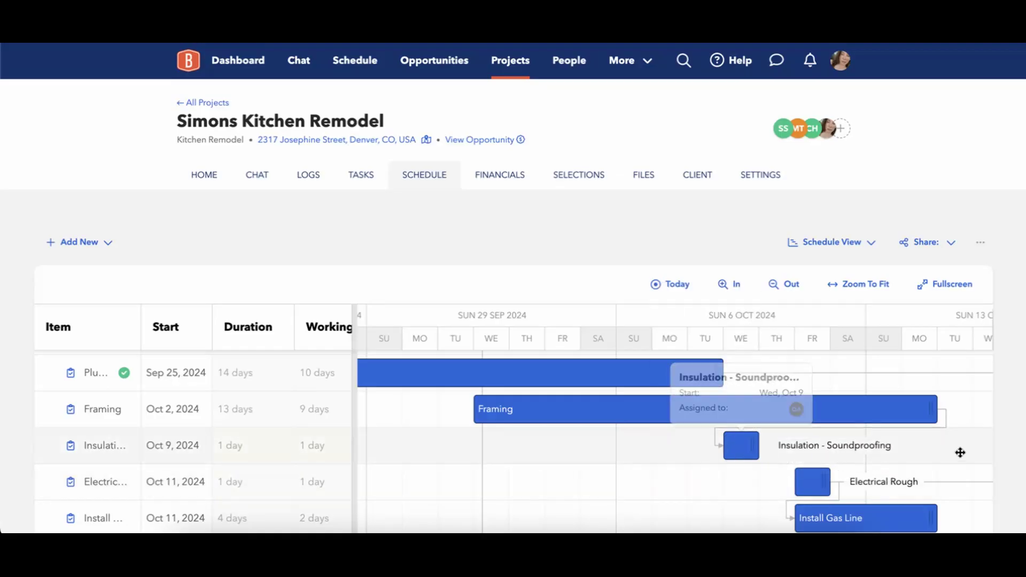
{"action": "mouse_move", "coordinate": [823, 457]}
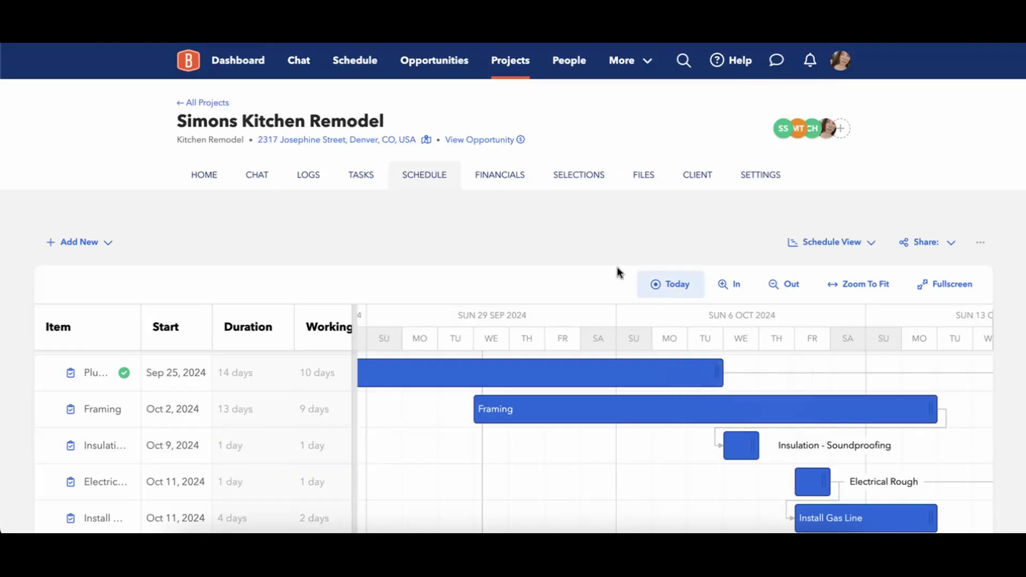
{"action": "mouse_move", "coordinate": [744, 374]}
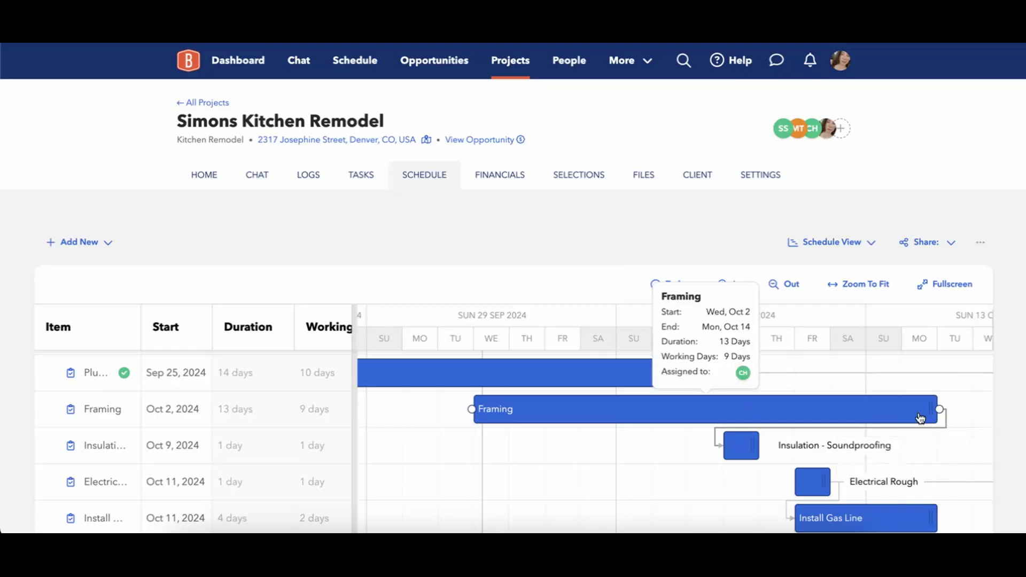
{"action": "mouse_move", "coordinate": [932, 446]}
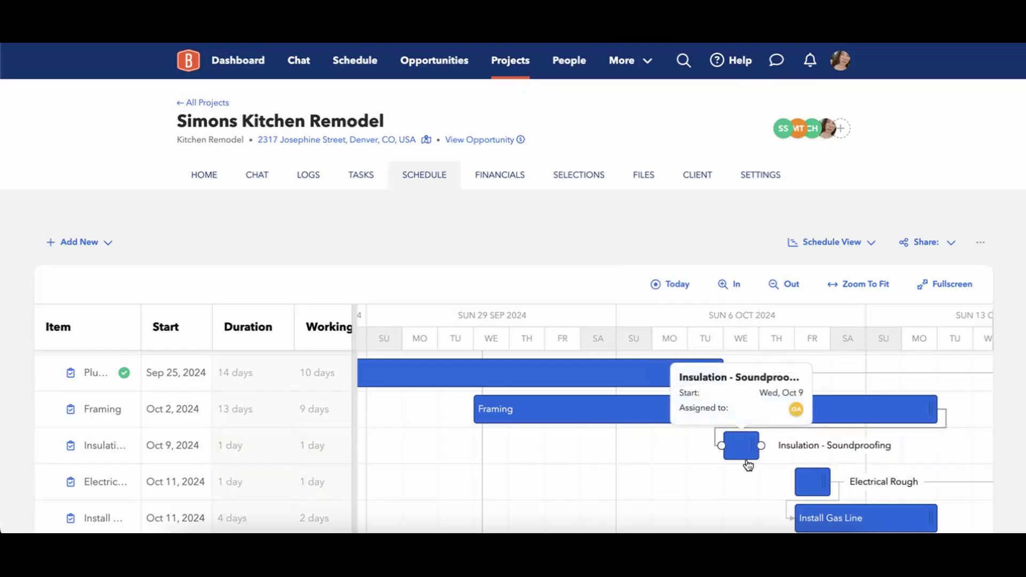
{"action": "mouse_move", "coordinate": [874, 420]}
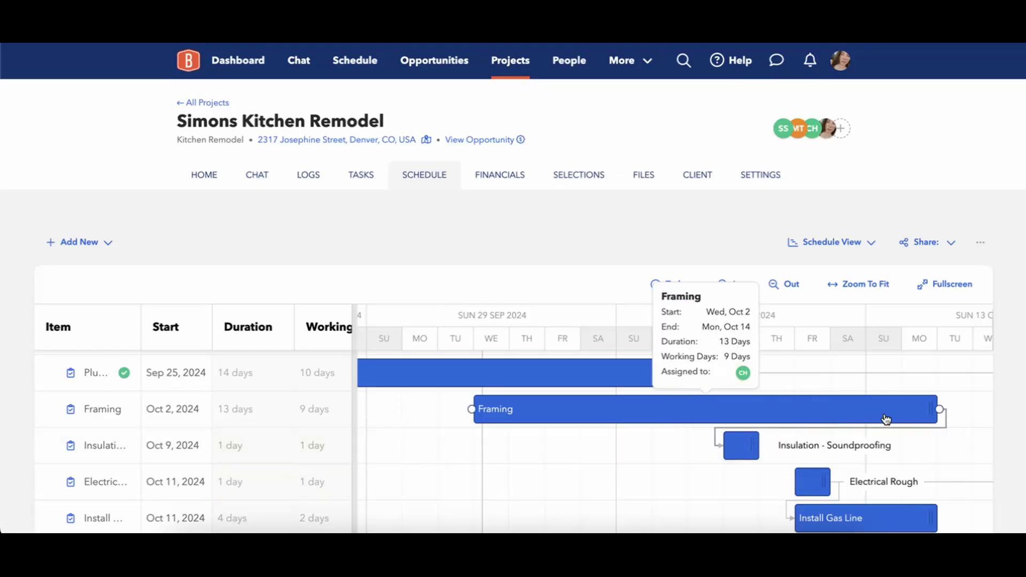
{"action": "mouse_move", "coordinate": [740, 461]}
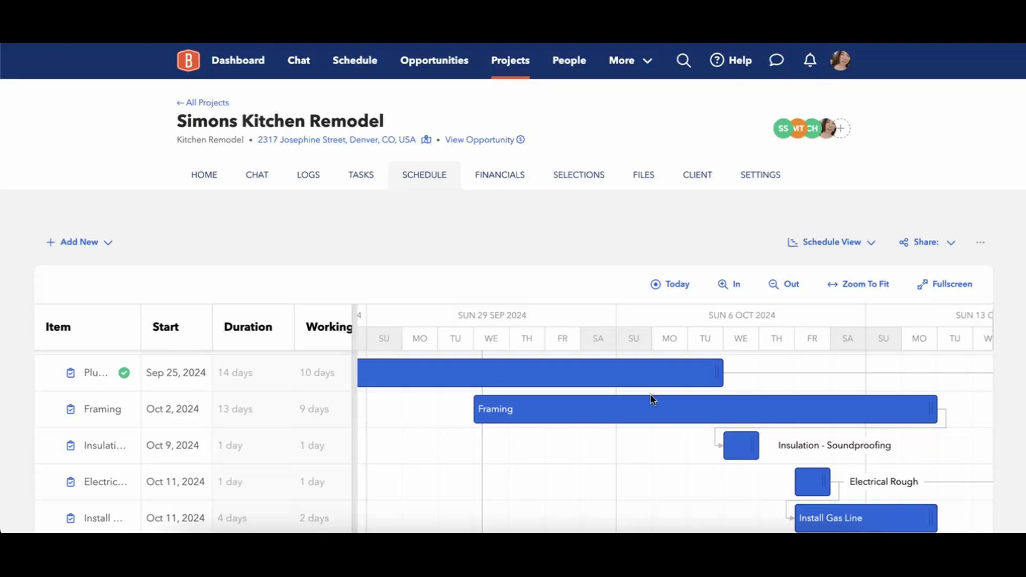
Shift Order Dumpster to Sep 25 and back, then drag Install Site Protection Measures to Sep 30.
{"action": "scroll", "coordinate": [651, 398], "scroll_direction": "up", "scroll_amount": 5}
{"action": "scroll", "coordinate": [651, 398], "scroll_direction": "left", "scroll_amount": 5}
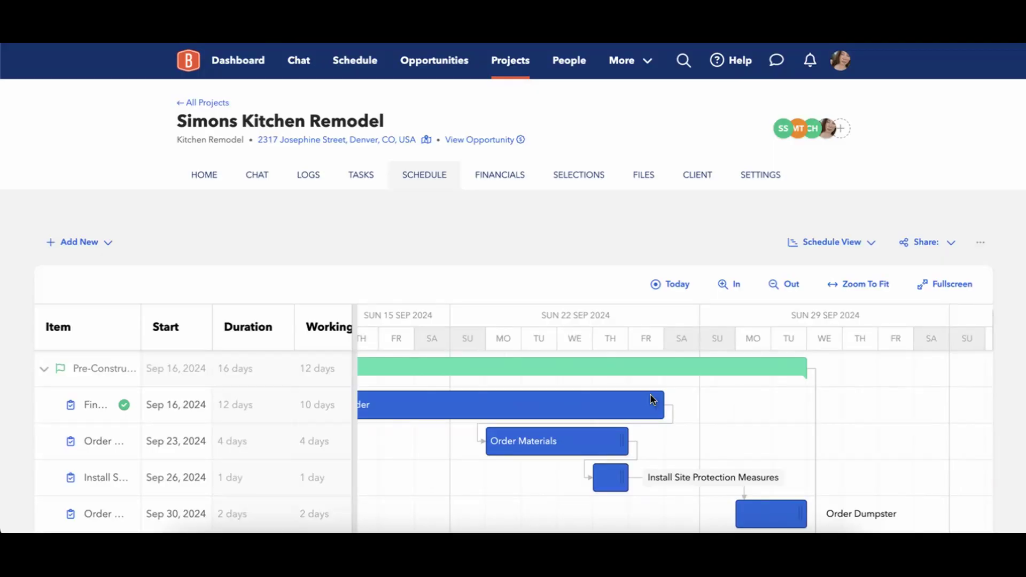
{"action": "scroll", "coordinate": [652, 398], "scroll_direction": "left", "scroll_amount": 1}
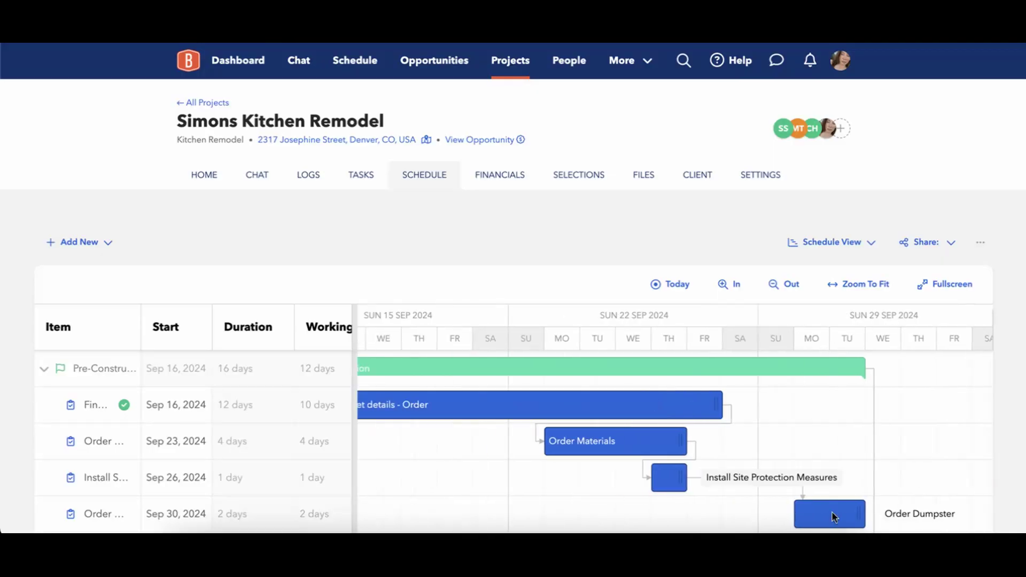
{"action": "left_click_drag", "start_coordinate": [825, 514], "coordinate": [633, 523]}
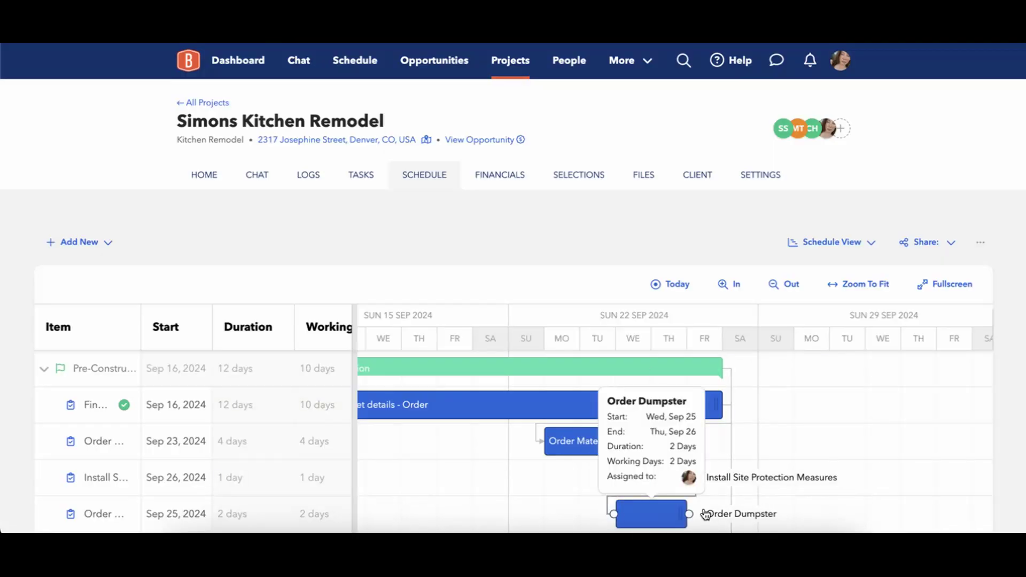
{"action": "scroll", "coordinate": [704, 509], "scroll_direction": "down", "scroll_amount": 2}
{"action": "scroll", "coordinate": [703, 509], "scroll_direction": "up", "scroll_amount": 1}
{"action": "scroll", "coordinate": [704, 510], "scroll_direction": "up", "scroll_amount": 1}
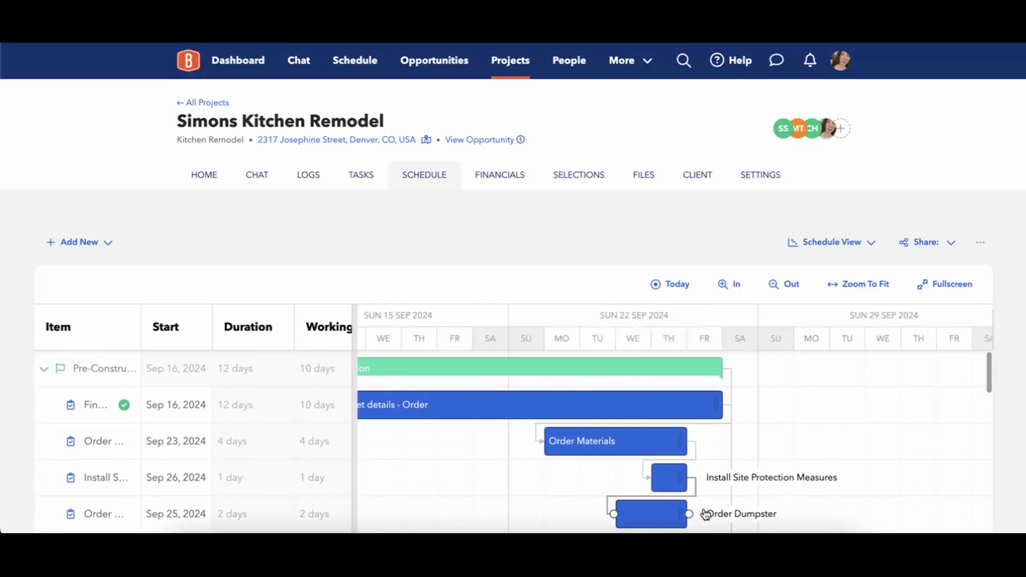
{"action": "left_click_drag", "start_coordinate": [674, 515], "coordinate": [863, 498]}
{"action": "left_click_drag", "start_coordinate": [671, 484], "coordinate": [808, 490]}
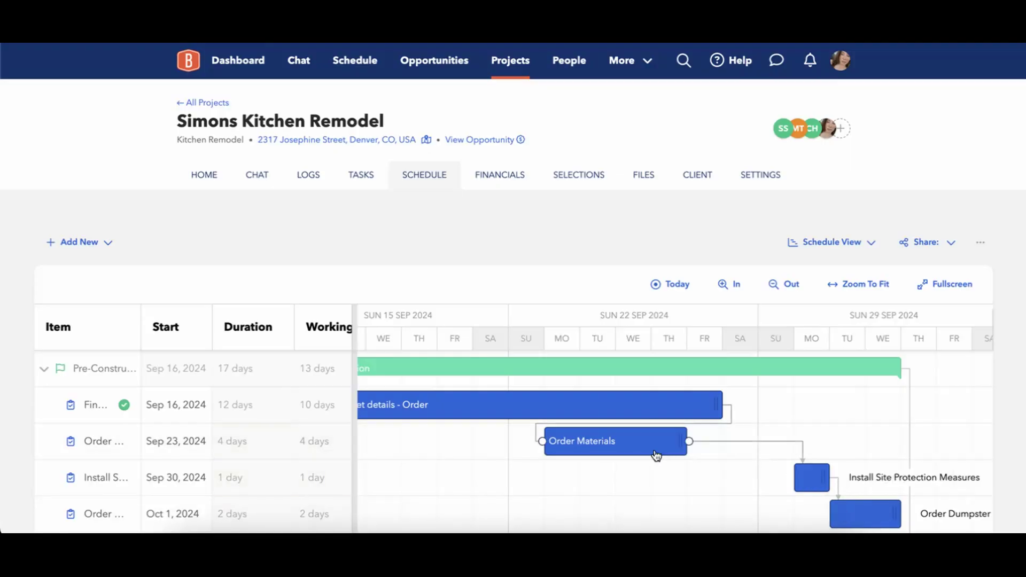
{"action": "mouse_move", "coordinate": [643, 451]}
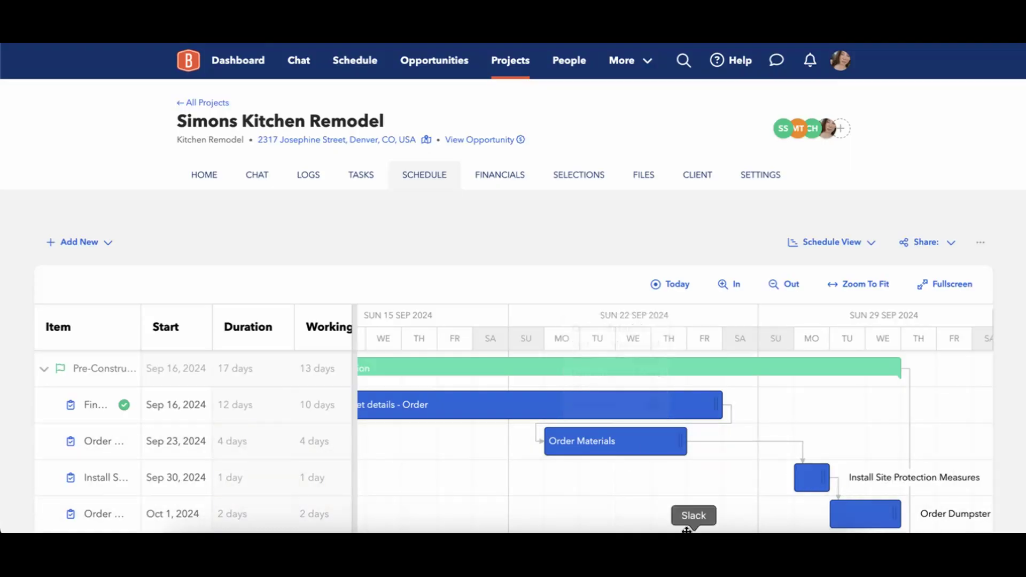
Drag the green Pre-Construction summary bar a week later so it starts Sep 23.
{"action": "scroll", "coordinate": [633, 508], "scroll_direction": "left", "scroll_amount": 2}
{"action": "scroll", "coordinate": [632, 508], "scroll_direction": "right", "scroll_amount": 1}
{"action": "scroll", "coordinate": [633, 509], "scroll_direction": "down", "scroll_amount": 6}
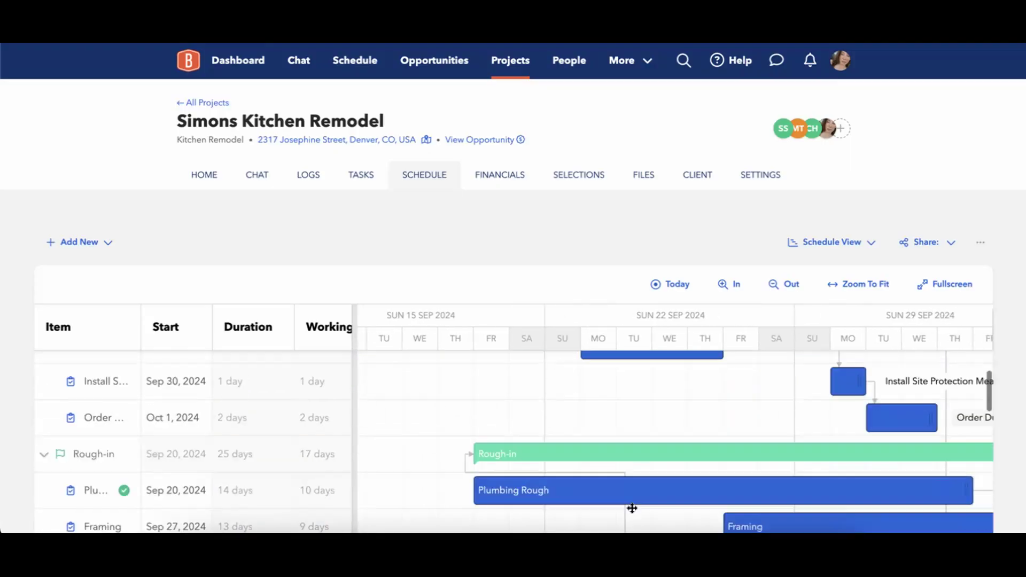
{"action": "scroll", "coordinate": [632, 508], "scroll_direction": "up", "scroll_amount": 3}
{"action": "scroll", "coordinate": [632, 509], "scroll_direction": "up", "scroll_amount": 1}
{"action": "scroll", "coordinate": [632, 508], "scroll_direction": "right", "scroll_amount": 10}
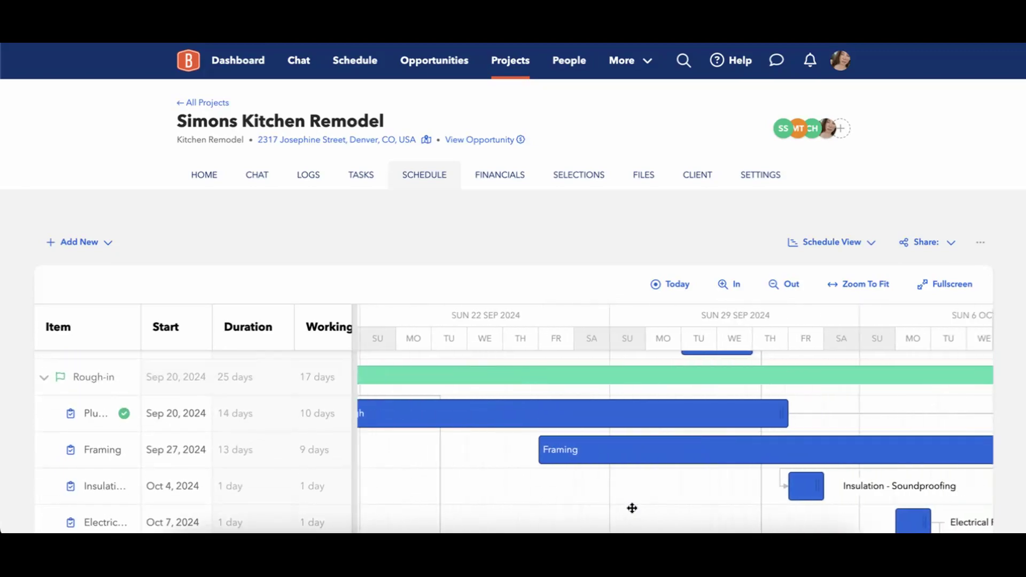
{"action": "scroll", "coordinate": [632, 508], "scroll_direction": "left", "scroll_amount": 10}
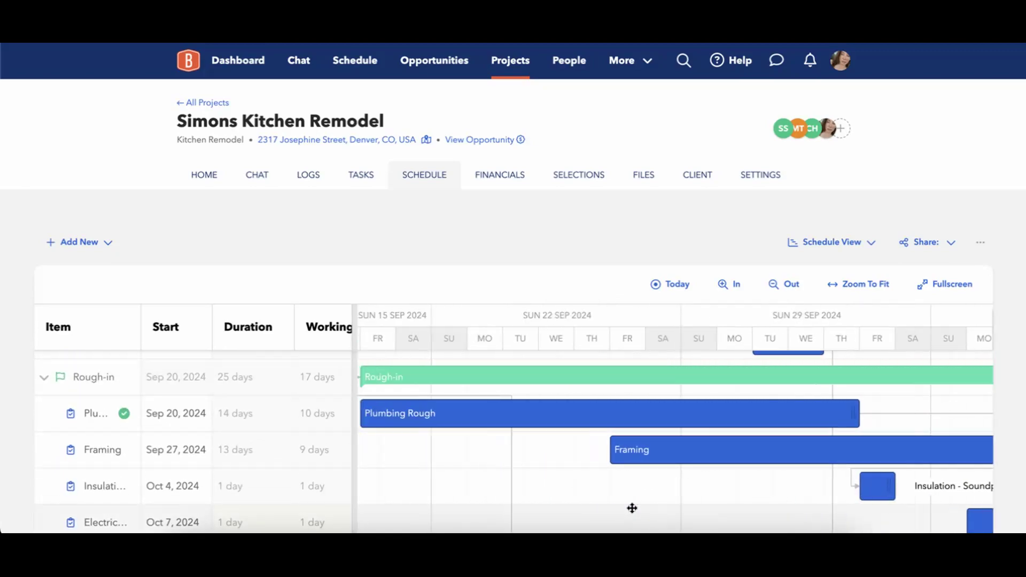
{"action": "scroll", "coordinate": [632, 508], "scroll_direction": "up", "scroll_amount": 3}
{"action": "scroll", "coordinate": [632, 508], "scroll_direction": "up", "scroll_amount": 1}
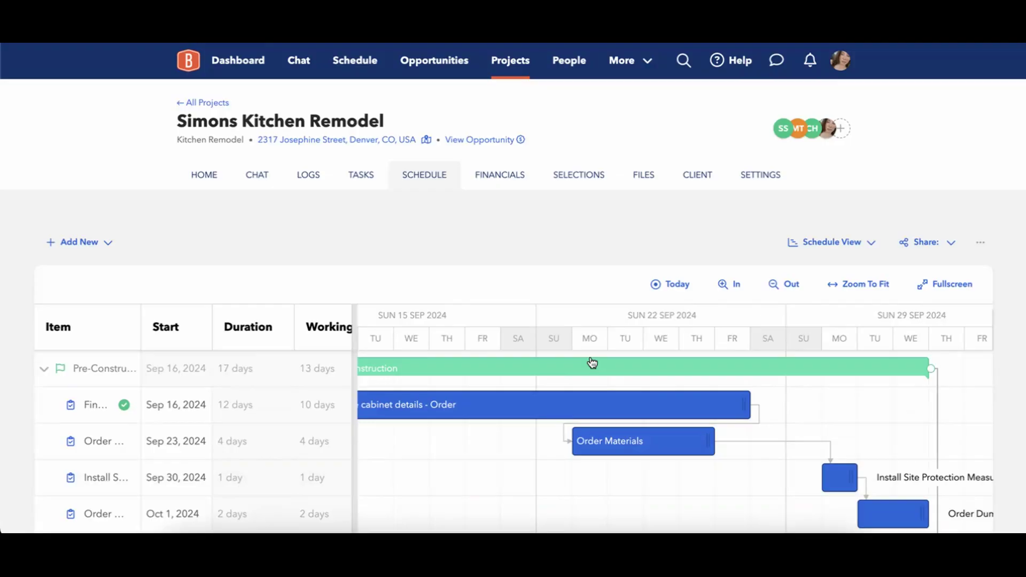
{"action": "mouse_move", "coordinate": [582, 374]}
{"action": "left_click_drag", "start_coordinate": [582, 371], "coordinate": [830, 357]}
Shift Pre-Construction two more days to start Sep 25.
{"action": "scroll", "coordinate": [795, 460], "scroll_direction": "right", "scroll_amount": 5}
{"action": "scroll", "coordinate": [795, 461], "scroll_direction": "right", "scroll_amount": 2}
{"action": "scroll", "coordinate": [795, 461], "scroll_direction": "down", "scroll_amount": 3}
{"action": "scroll", "coordinate": [795, 460], "scroll_direction": "up", "scroll_amount": 3}
{"action": "scroll", "coordinate": [796, 460], "scroll_direction": "down", "scroll_amount": 3}
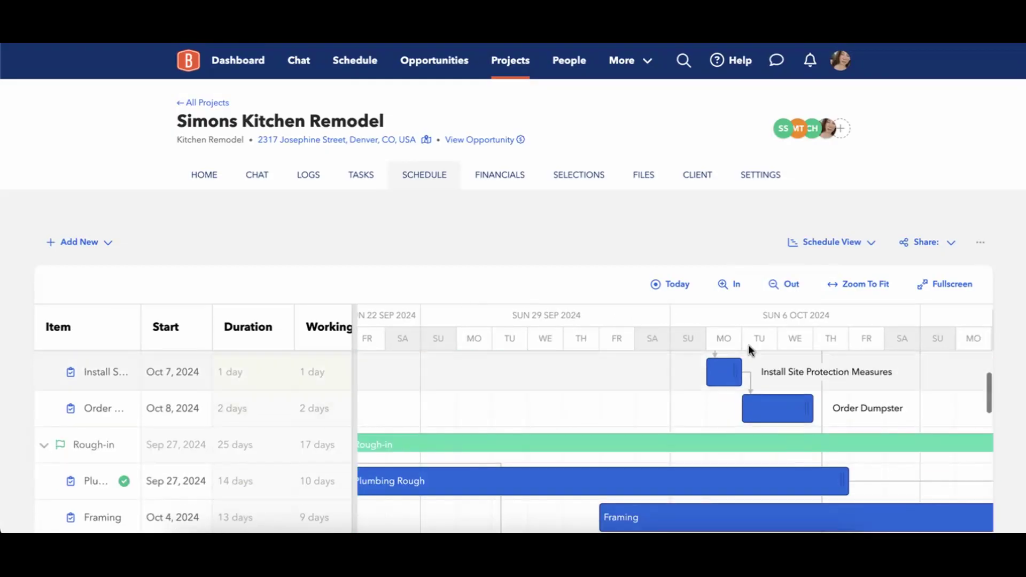
{"action": "scroll", "coordinate": [815, 408], "scroll_direction": "up", "scroll_amount": 3}
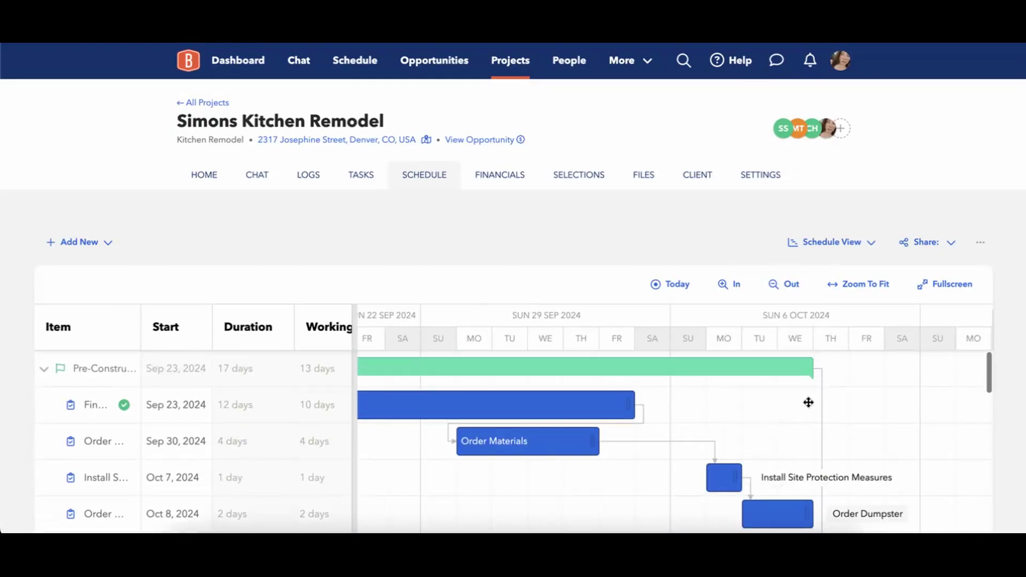
{"action": "left_click_drag", "start_coordinate": [586, 366], "coordinate": [638, 361]}
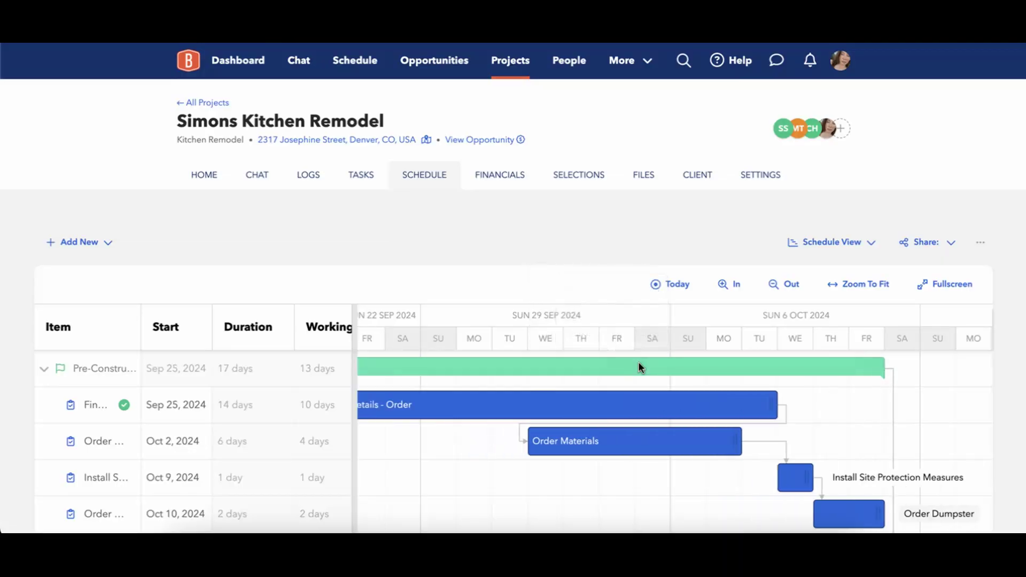
{"action": "mouse_move", "coordinate": [680, 452]}
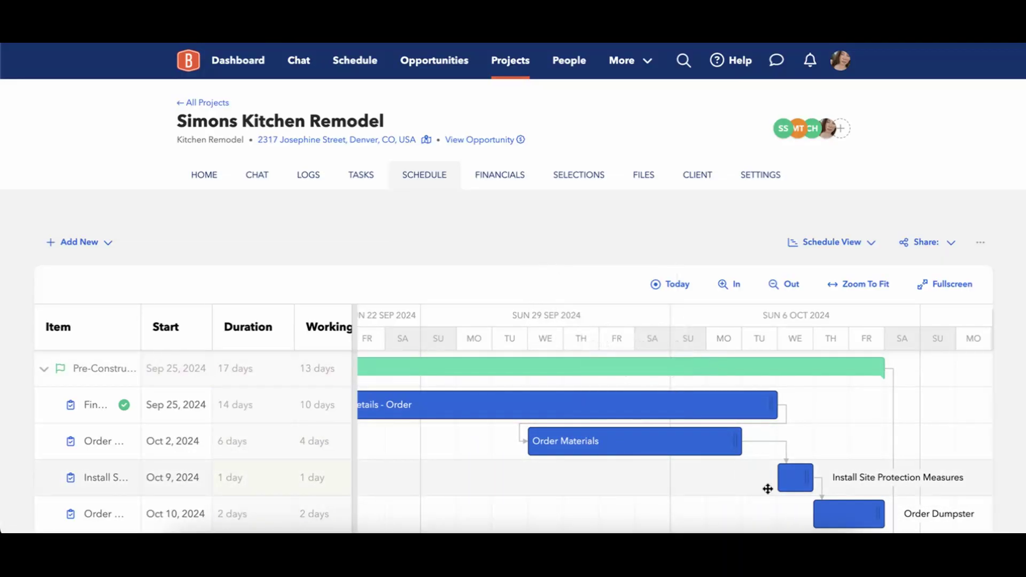
{"action": "mouse_move", "coordinate": [786, 489]}
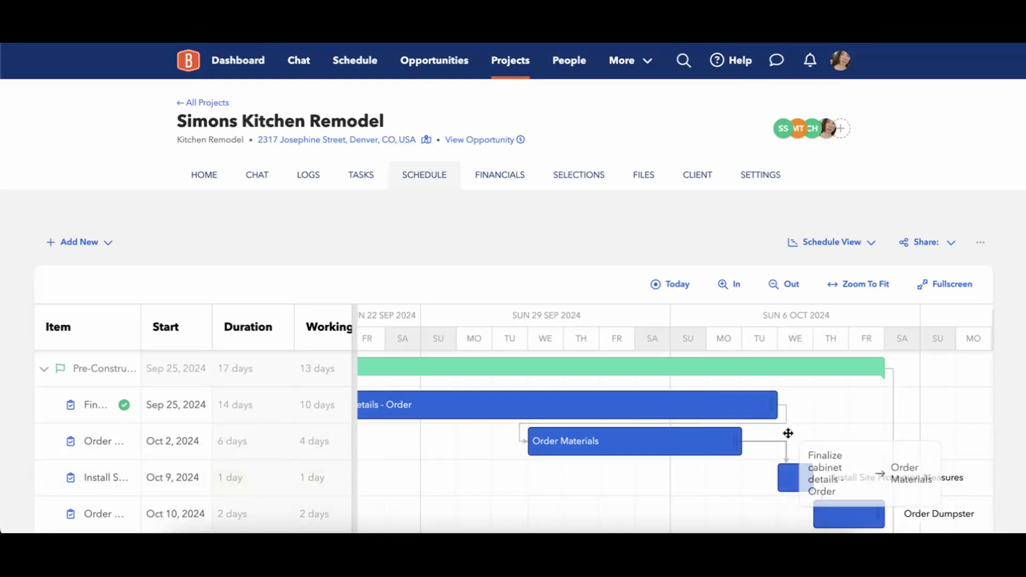
Push Finalize cabinet details - Order two days later to Sep 27.
{"action": "mouse_move", "coordinate": [646, 402]}
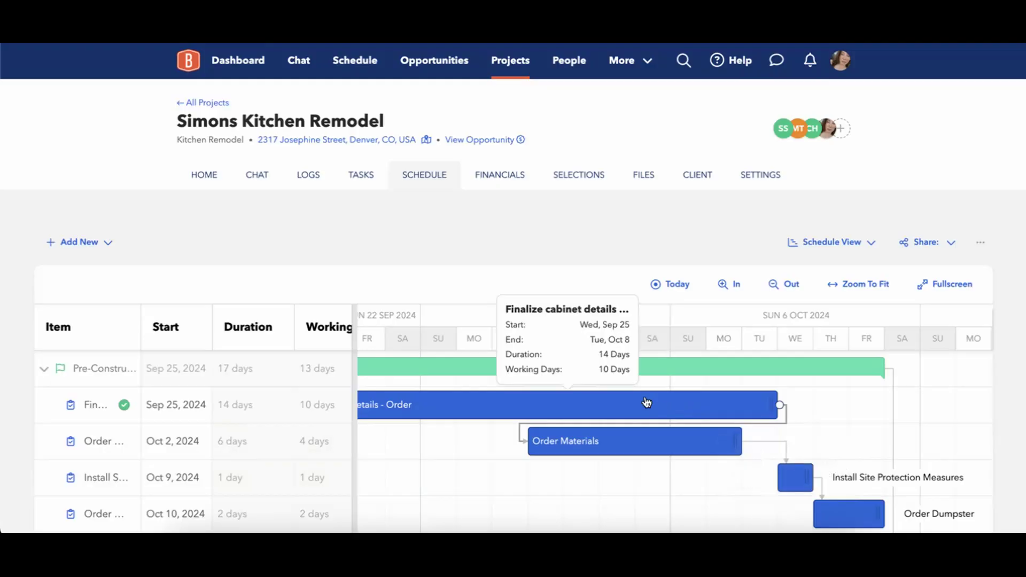
{"action": "left_click_drag", "start_coordinate": [647, 404], "coordinate": [714, 404]}
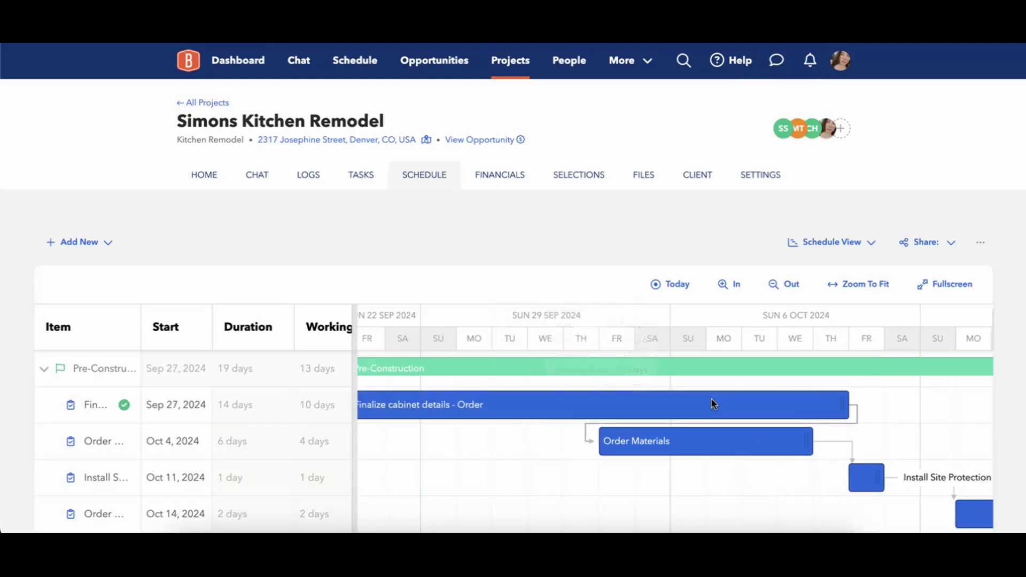
{"action": "mouse_move", "coordinate": [713, 405]}
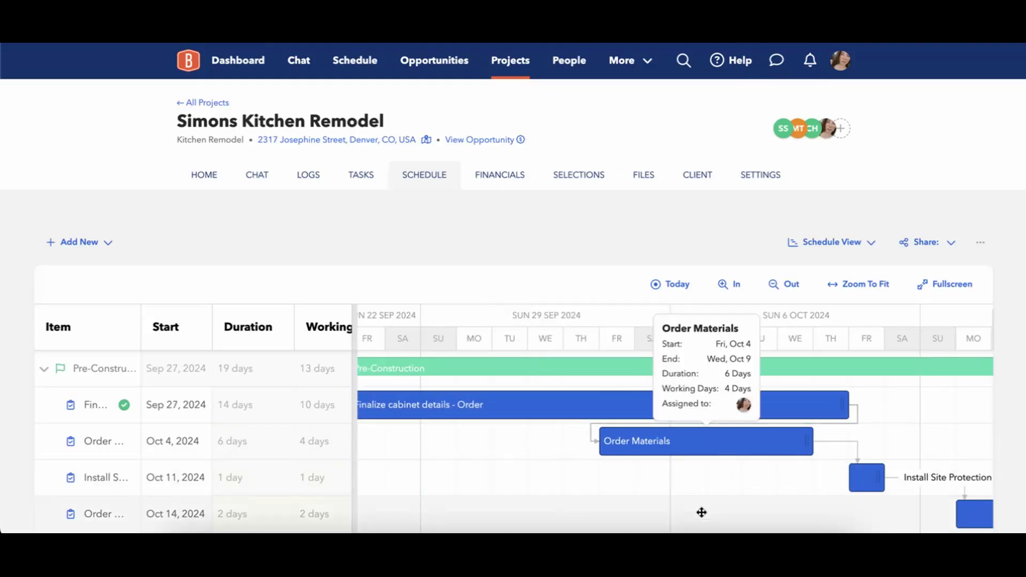
Drag the Order Materials bar later so it starts Oct 7.
{"action": "scroll", "coordinate": [700, 509], "scroll_direction": "right", "scroll_amount": 5}
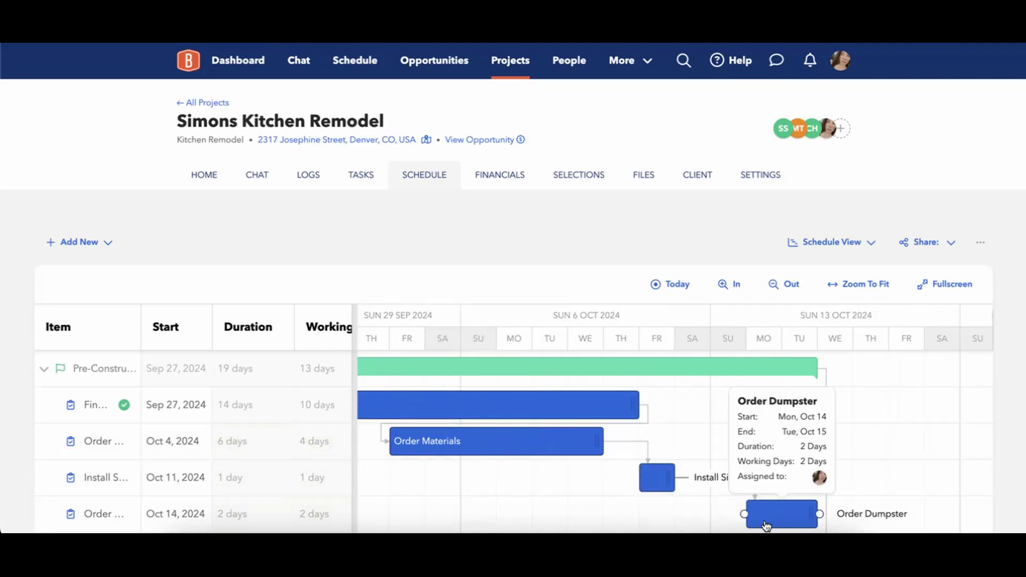
{"action": "mouse_move", "coordinate": [578, 445]}
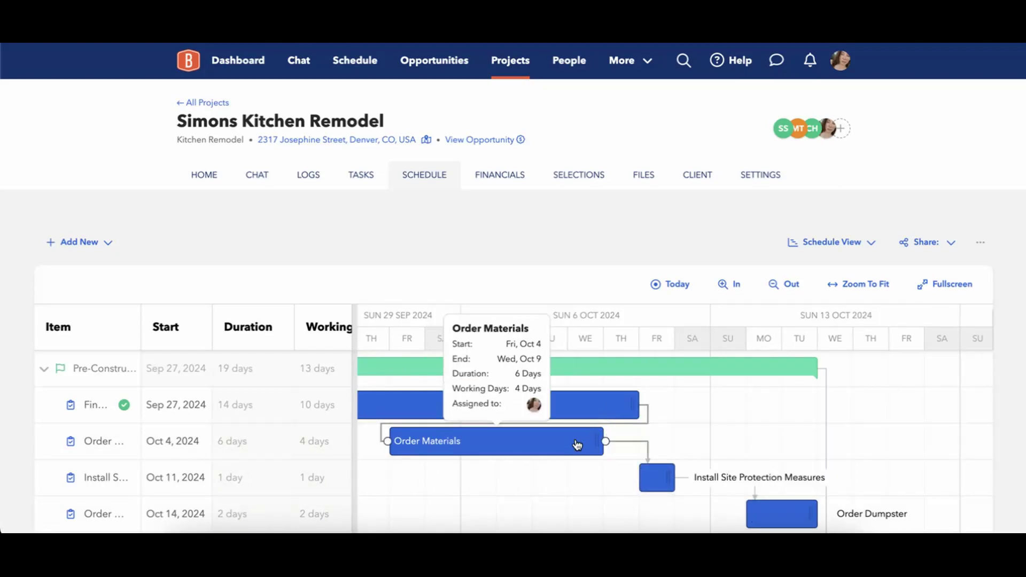
{"action": "left_click_drag", "start_coordinate": [579, 445], "coordinate": [644, 444]}
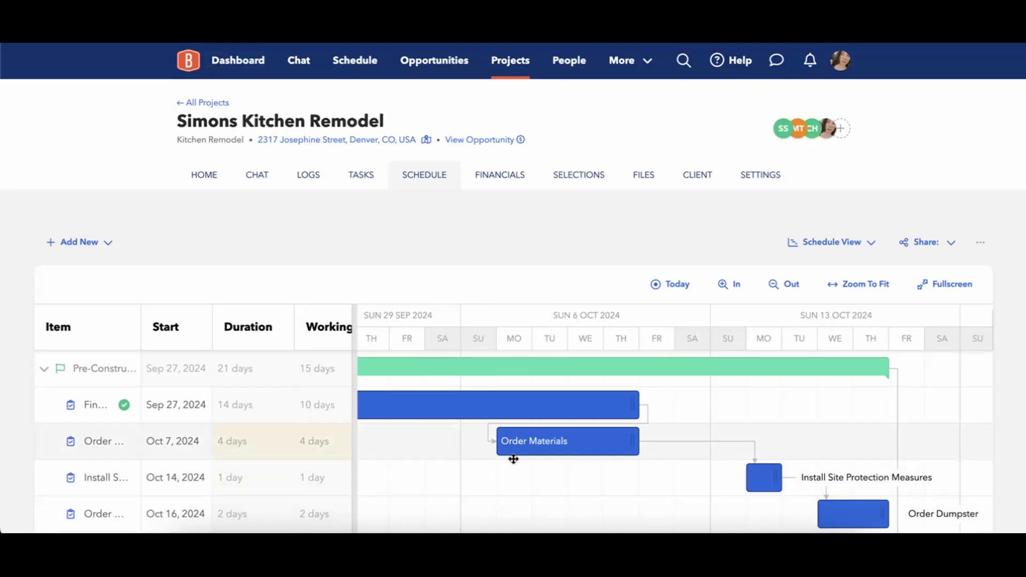
{"action": "mouse_move", "coordinate": [566, 452]}
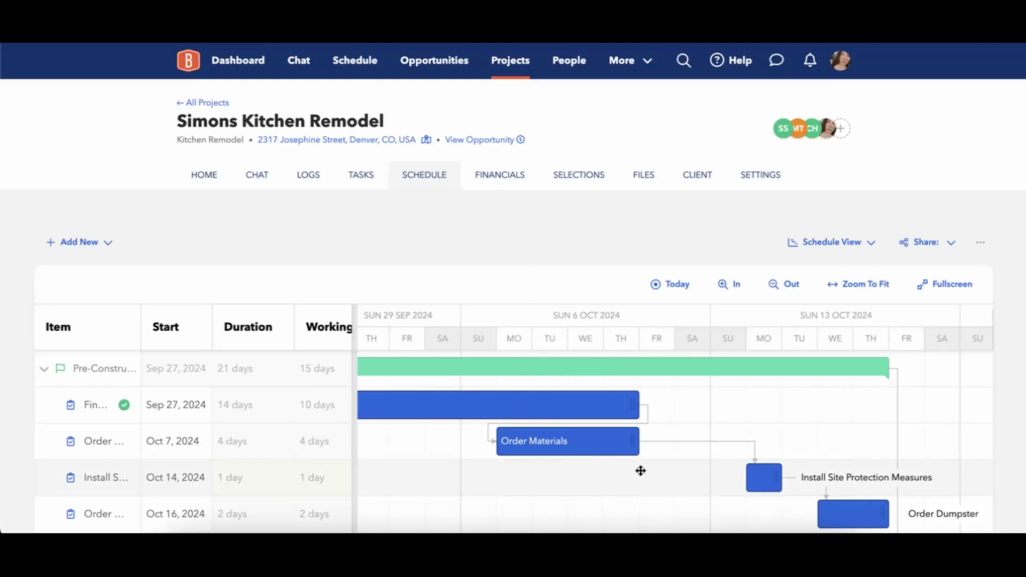
Move Finalize cabinet details - Order later to start Oct 3.
{"action": "mouse_move", "coordinate": [816, 486]}
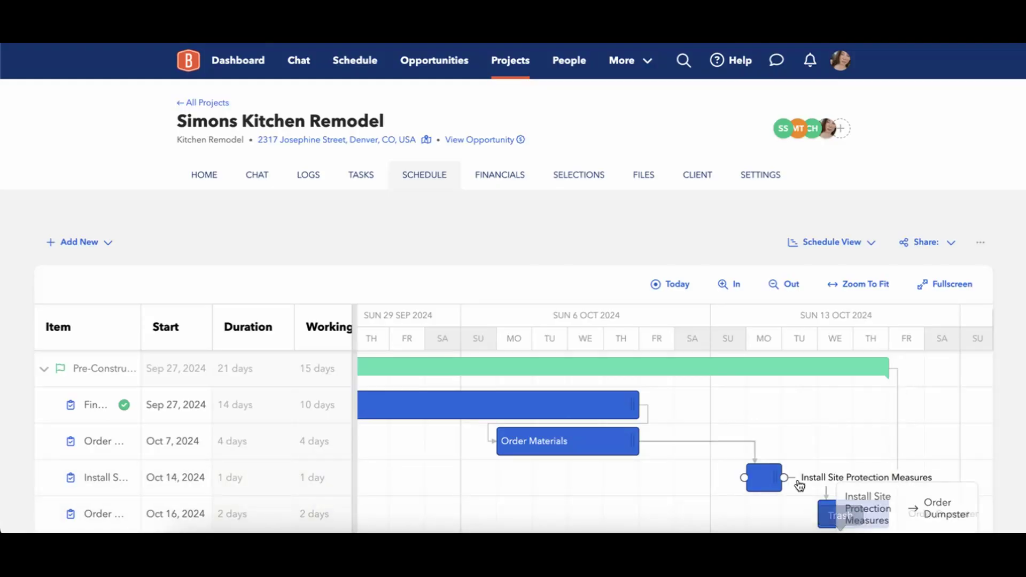
{"action": "scroll", "coordinate": [820, 515], "scroll_direction": "down", "scroll_amount": 1}
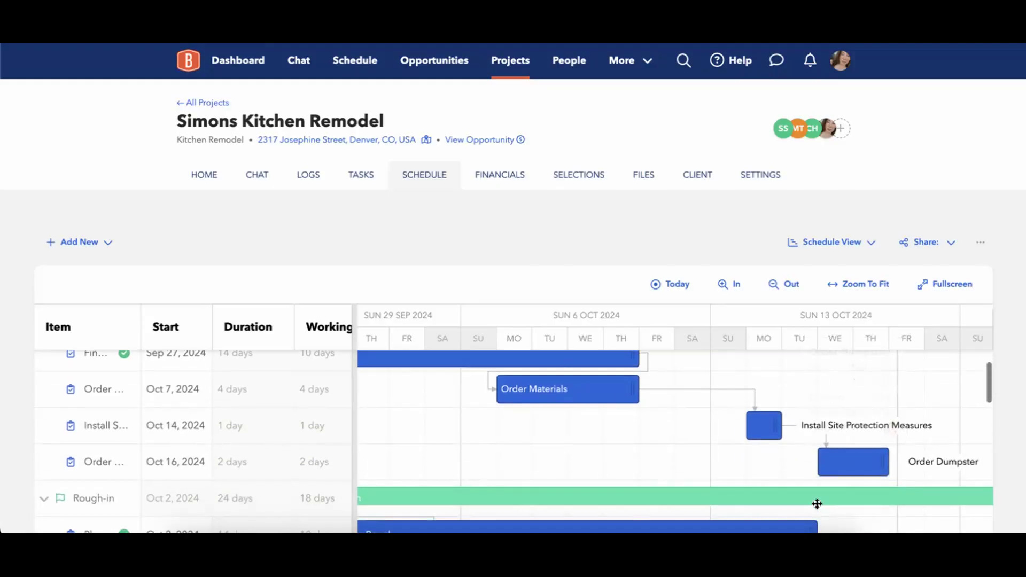
{"action": "mouse_move", "coordinate": [813, 512]}
{"action": "scroll", "coordinate": [807, 511], "scroll_direction": "up", "scroll_amount": 1}
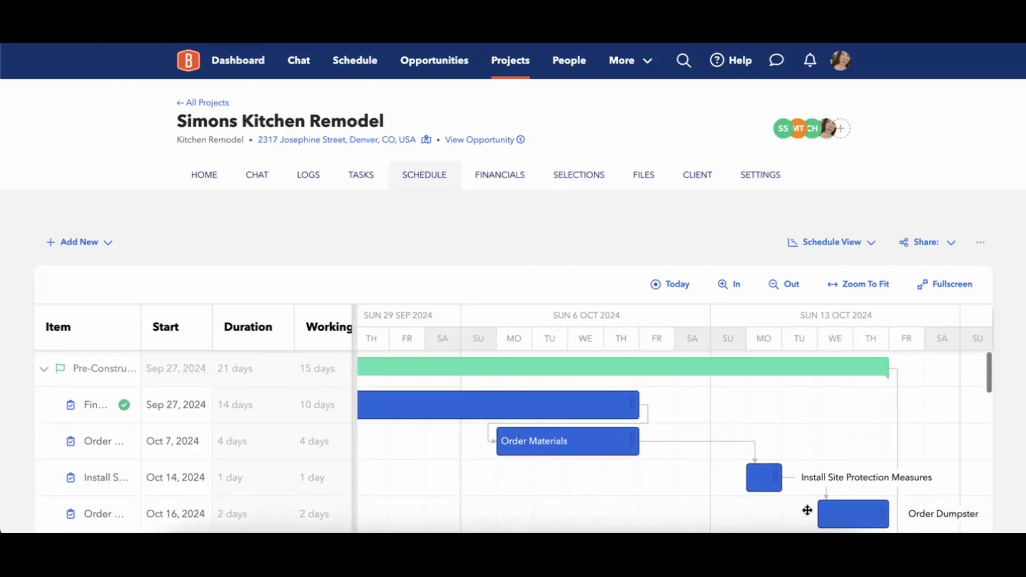
{"action": "mouse_move", "coordinate": [588, 415]}
{"action": "left_click_drag", "start_coordinate": [588, 416], "coordinate": [713, 419]}
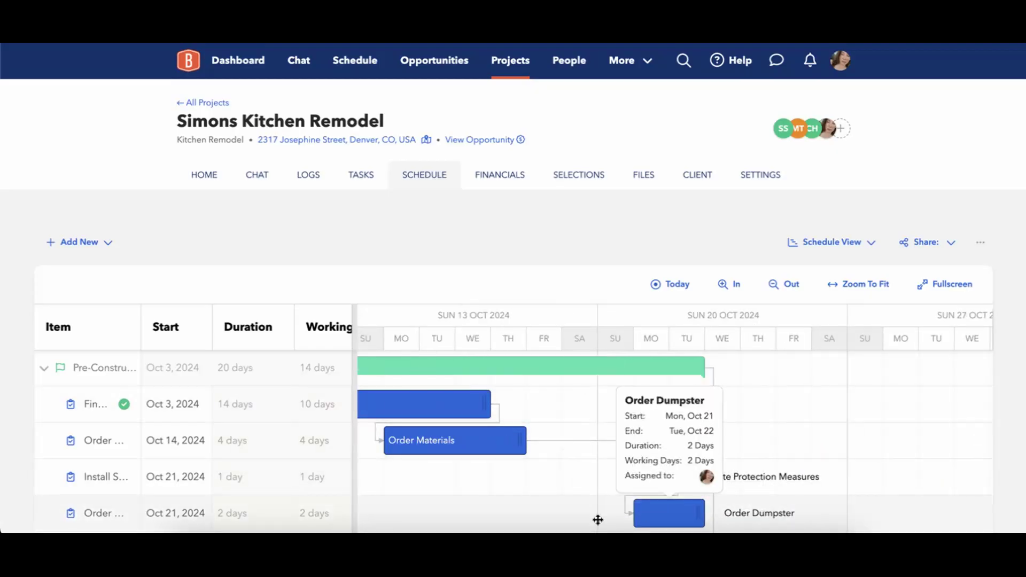
Scroll back to earlier dates and drag the Pre-Construction tasks left to start Sep 9.
{"action": "scroll", "coordinate": [602, 422], "scroll_direction": "down", "scroll_amount": 2}
{"action": "scroll", "coordinate": [602, 421], "scroll_direction": "up", "scroll_amount": 1}
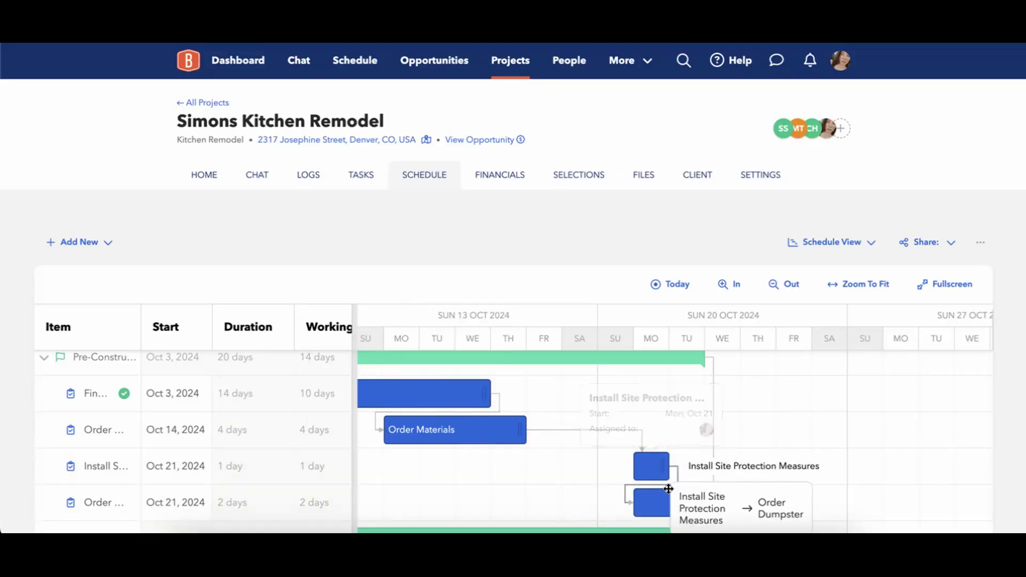
{"action": "scroll", "coordinate": [554, 476], "scroll_direction": "down", "scroll_amount": 1}
{"action": "scroll", "coordinate": [555, 475], "scroll_direction": "up", "scroll_amount": 2}
{"action": "scroll", "coordinate": [555, 475], "scroll_direction": "left", "scroll_amount": 5}
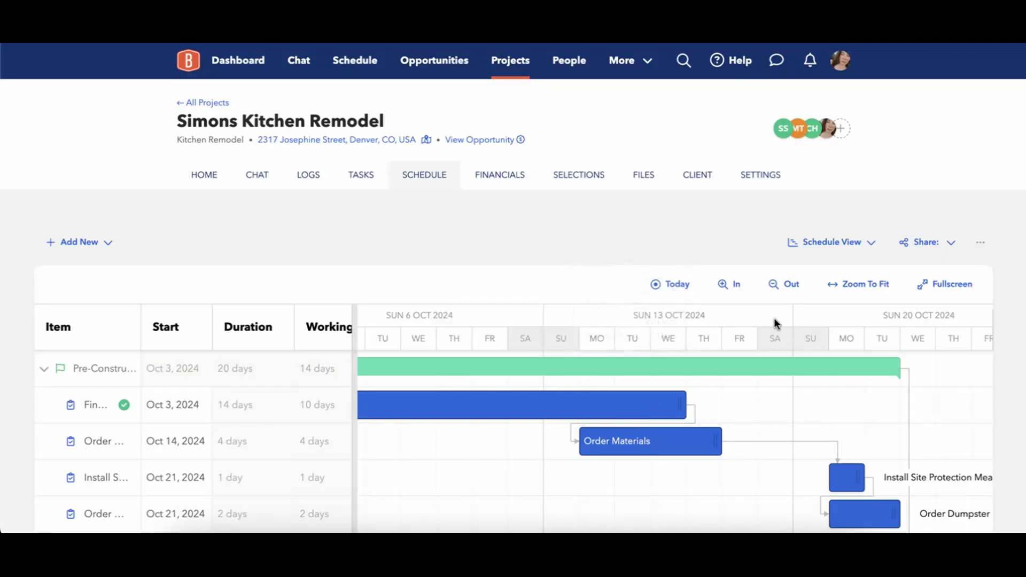
{"action": "scroll", "coordinate": [791, 396], "scroll_direction": "left", "scroll_amount": 2}
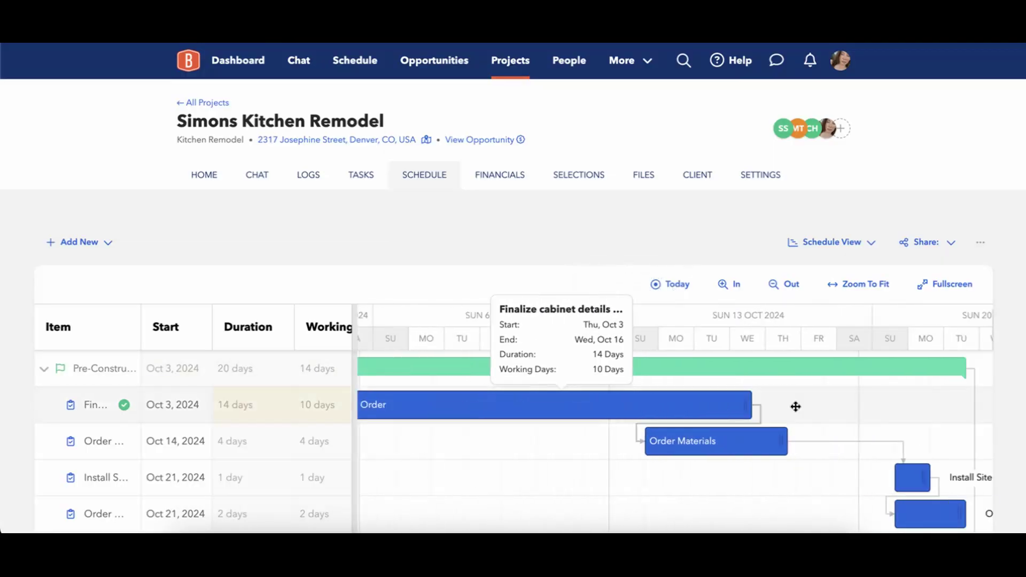
{"action": "scroll", "coordinate": [795, 406], "scroll_direction": "left", "scroll_amount": 5}
{"action": "scroll", "coordinate": [791, 402], "scroll_direction": "left", "scroll_amount": 6}
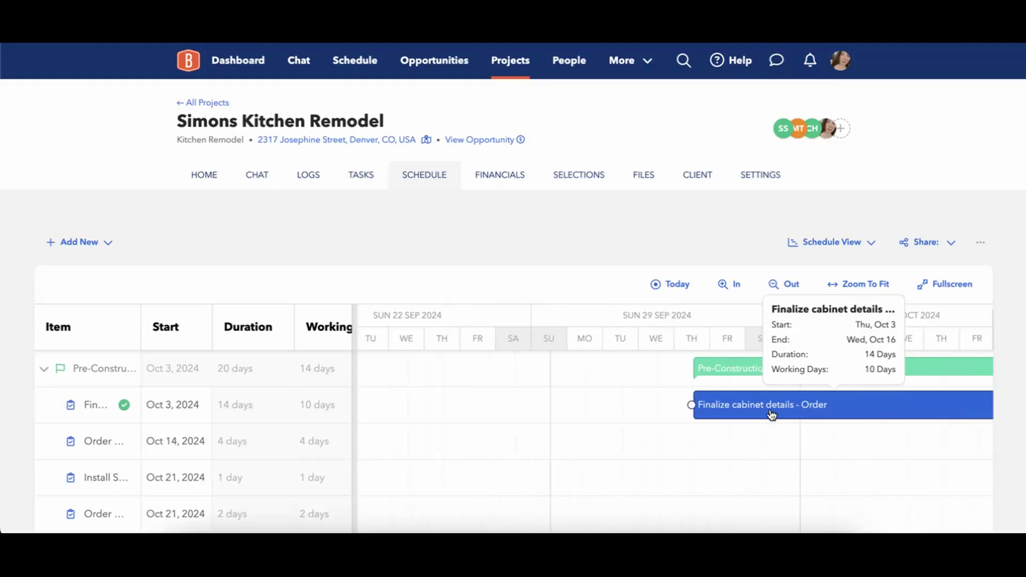
{"action": "left_click_drag", "start_coordinate": [609, 373], "coordinate": [469, 401]}
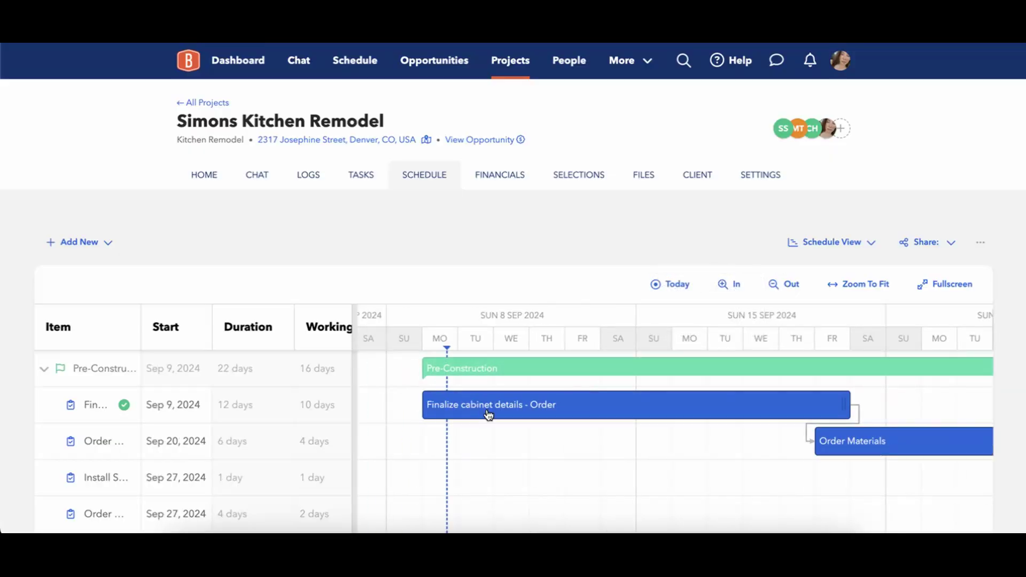
Move Order Materials to Sep 16, Install Site Protection Measures to Sep 20, Order Dumpster to Sep 23.
{"action": "scroll", "coordinate": [558, 449], "scroll_direction": "right", "scroll_amount": 2}
{"action": "scroll", "coordinate": [559, 449], "scroll_direction": "left", "scroll_amount": 2}
{"action": "scroll", "coordinate": [559, 449], "scroll_direction": "right", "scroll_amount": 6}
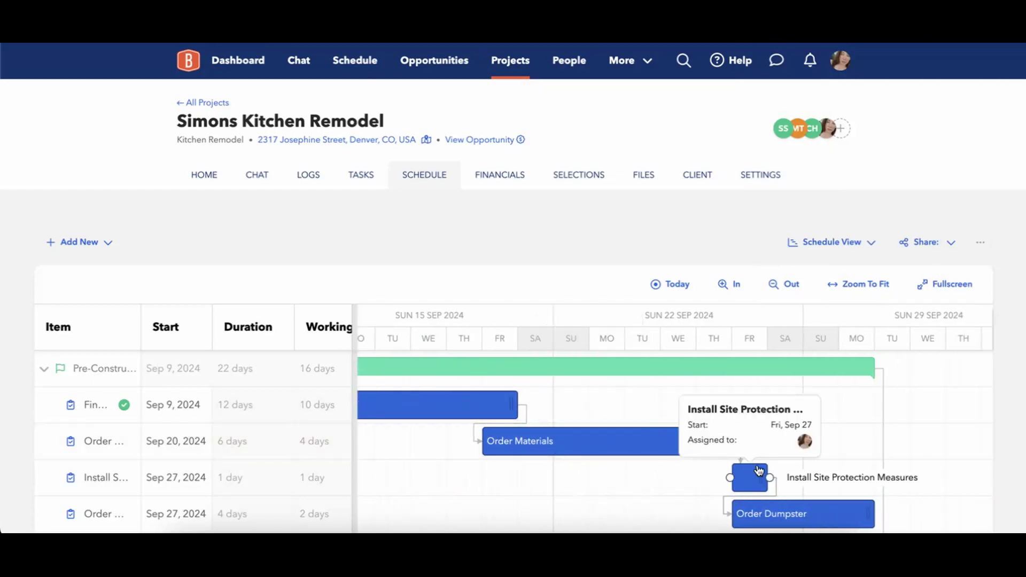
{"action": "mouse_move", "coordinate": [751, 490]}
{"action": "scroll", "coordinate": [610, 463], "scroll_direction": "left", "scroll_amount": 5}
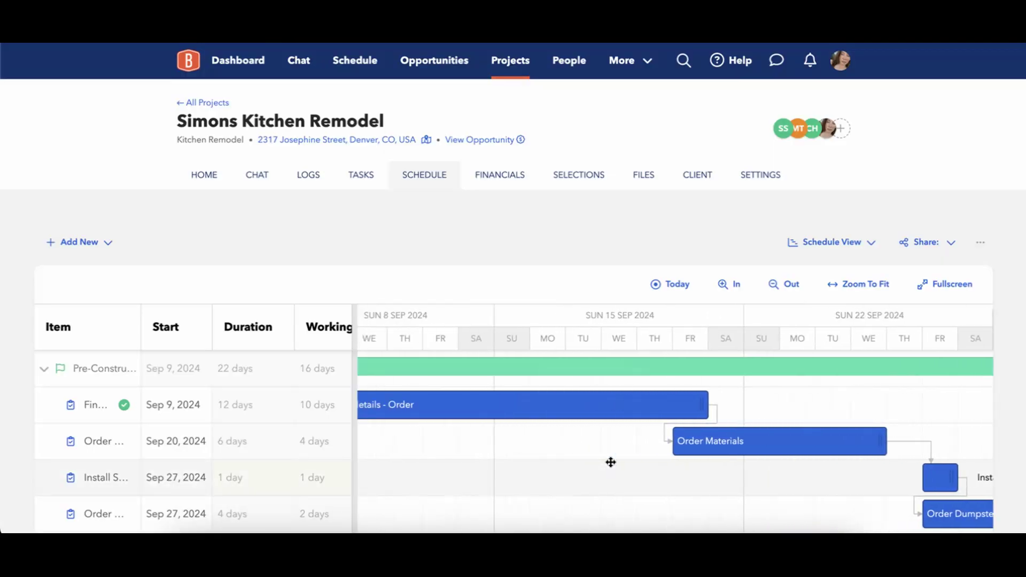
{"action": "left_click_drag", "start_coordinate": [703, 444], "coordinate": [562, 447]}
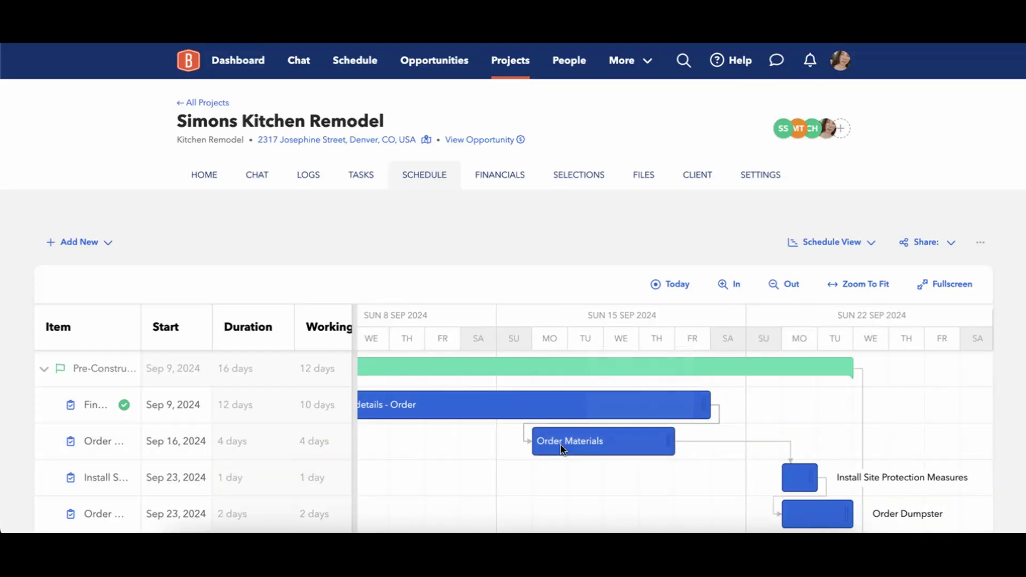
{"action": "left_click_drag", "start_coordinate": [793, 479], "coordinate": [684, 474]}
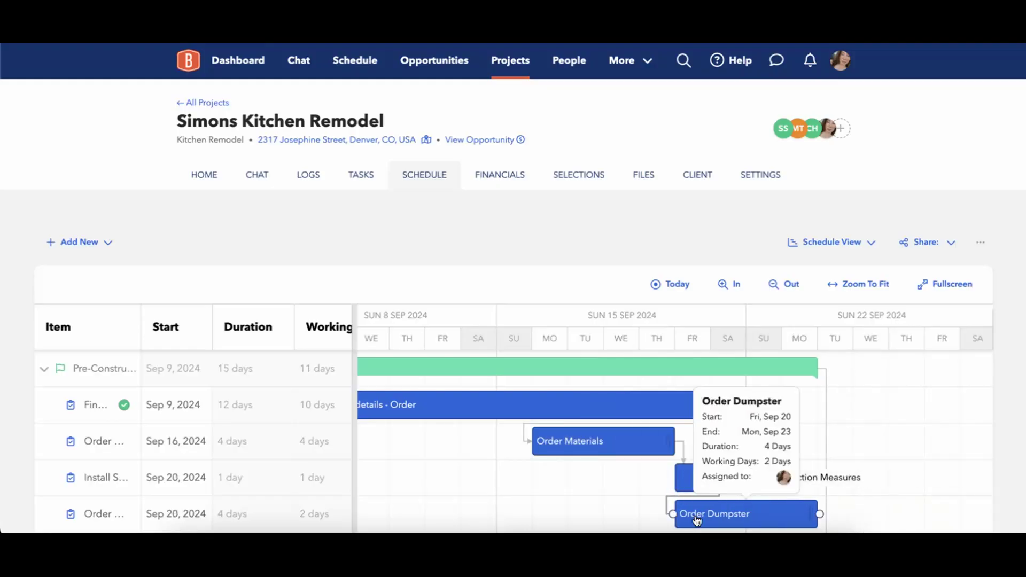
{"action": "left_click_drag", "start_coordinate": [725, 516], "coordinate": [831, 515]}
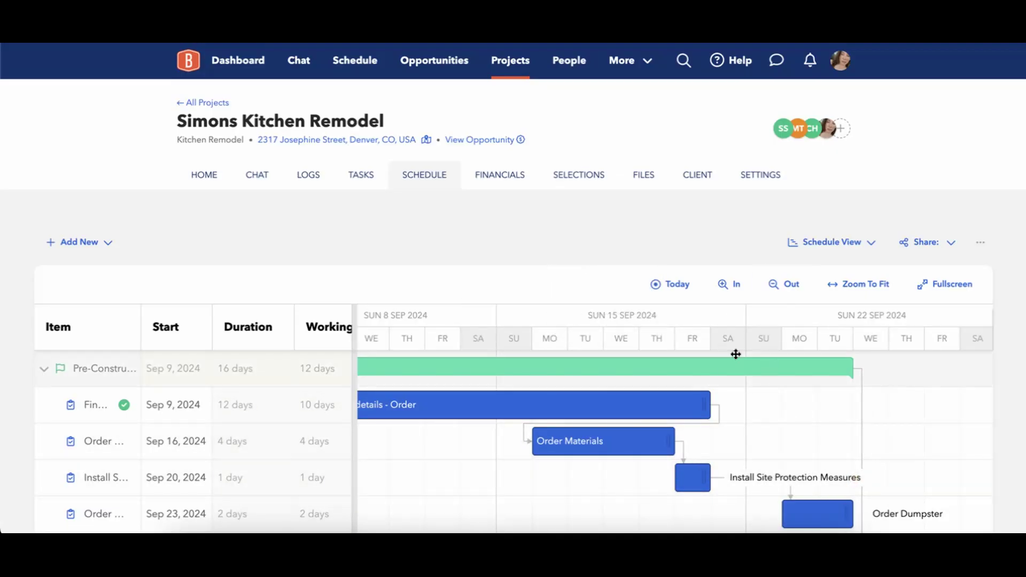
{"action": "scroll", "coordinate": [643, 465], "scroll_direction": "down", "scroll_amount": 3}
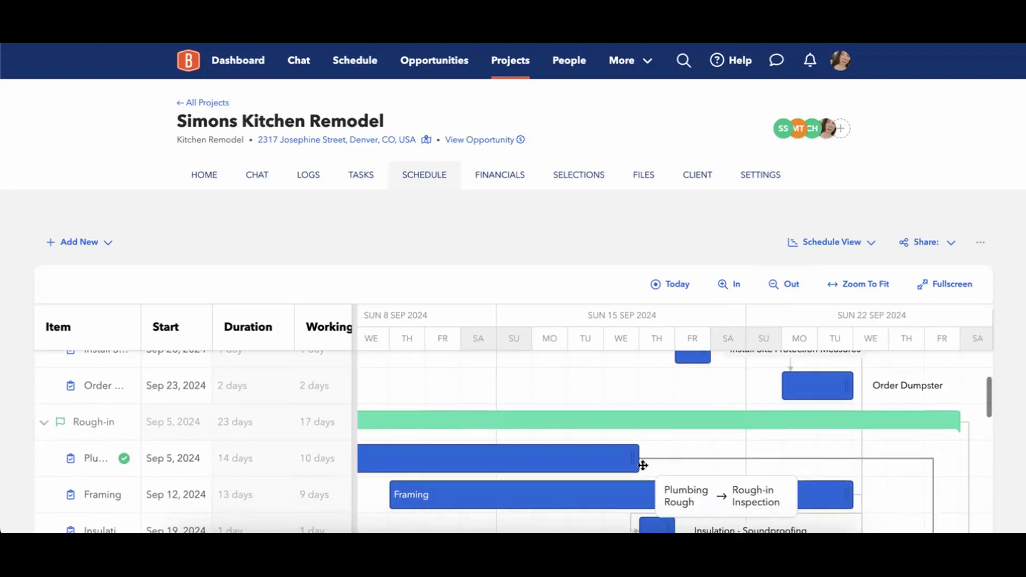
{"action": "scroll", "coordinate": [643, 464], "scroll_direction": "down", "scroll_amount": 2}
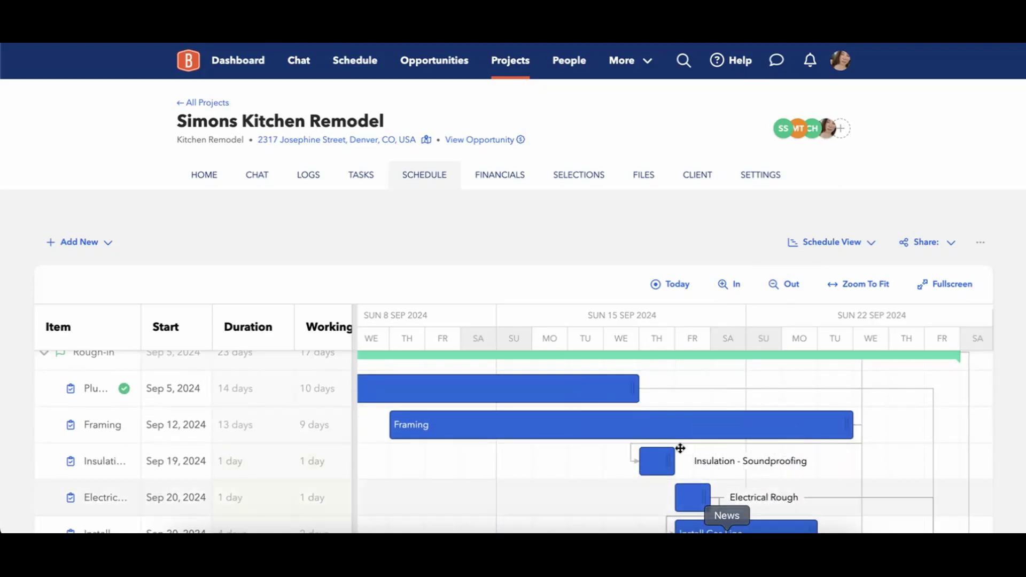
{"action": "scroll", "coordinate": [745, 432], "scroll_direction": "up", "scroll_amount": 3}
{"action": "scroll", "coordinate": [744, 431], "scroll_direction": "up", "scroll_amount": 1}
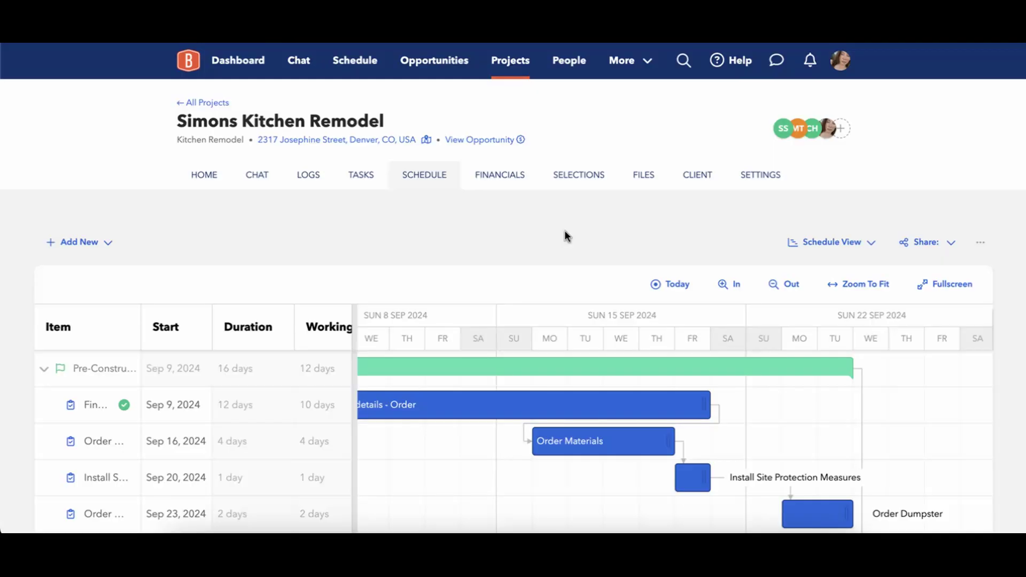
{"action": "scroll", "coordinate": [575, 244], "scroll_direction": "down", "scroll_amount": 3}
{"action": "scroll", "coordinate": [632, 361], "scroll_direction": "up", "scroll_amount": 2}
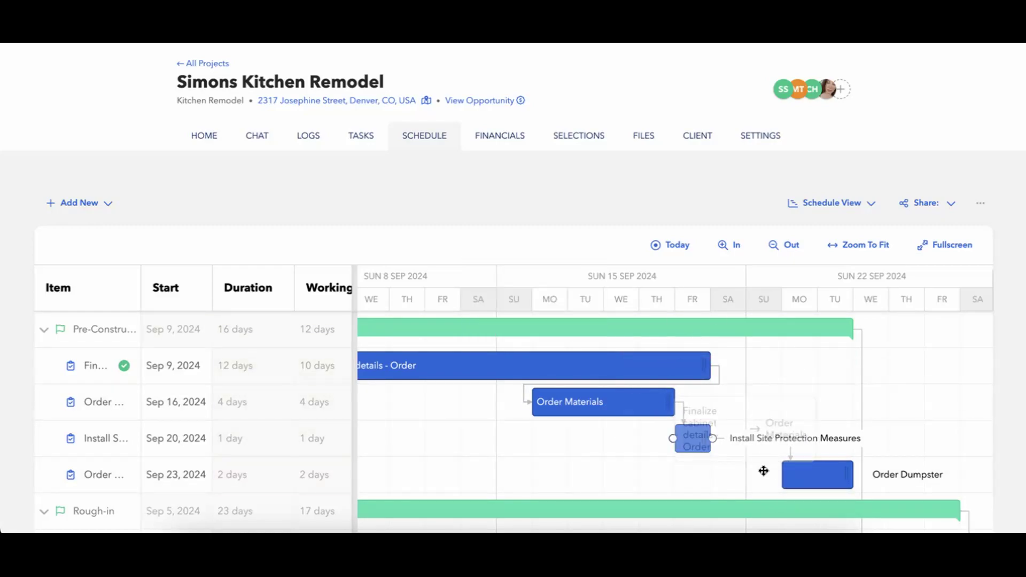
{"action": "scroll", "coordinate": [495, 160], "scroll_direction": "up", "scroll_amount": 1}
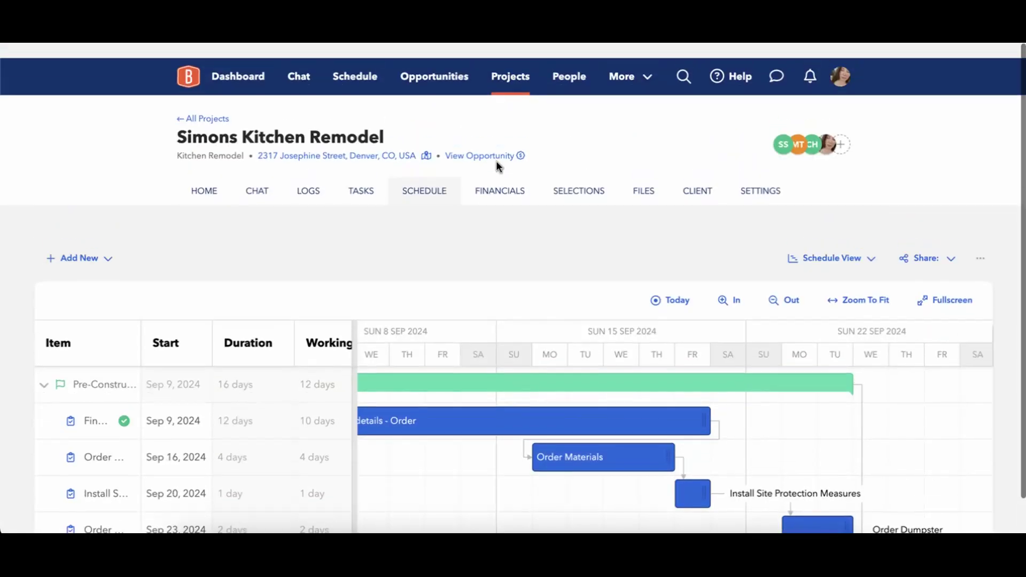
Open Calendar Settings via Schedule Options to review the Fixed dependency behavior.
{"action": "left_click", "coordinate": [983, 244]}
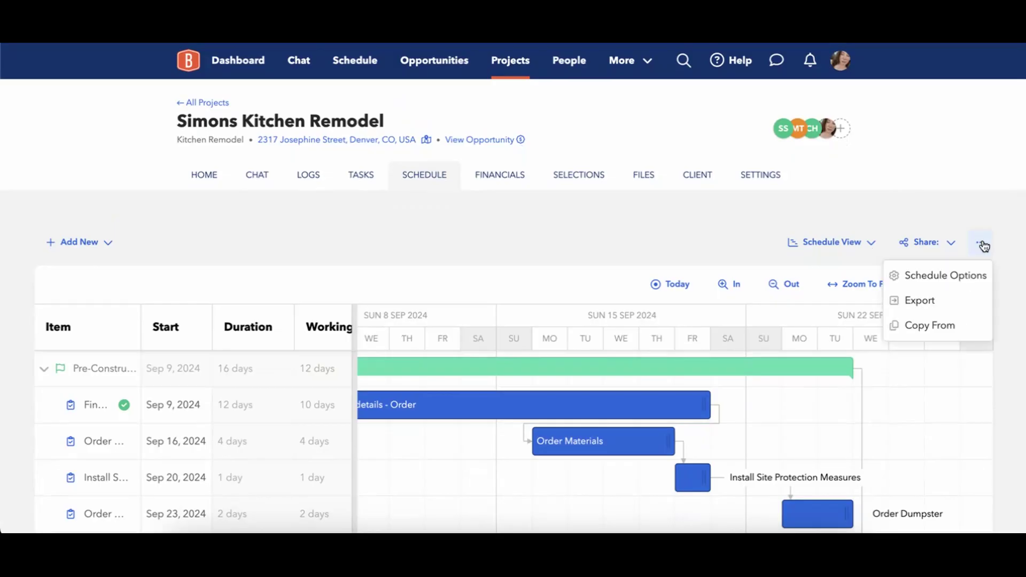
{"action": "left_click", "coordinate": [947, 276]}
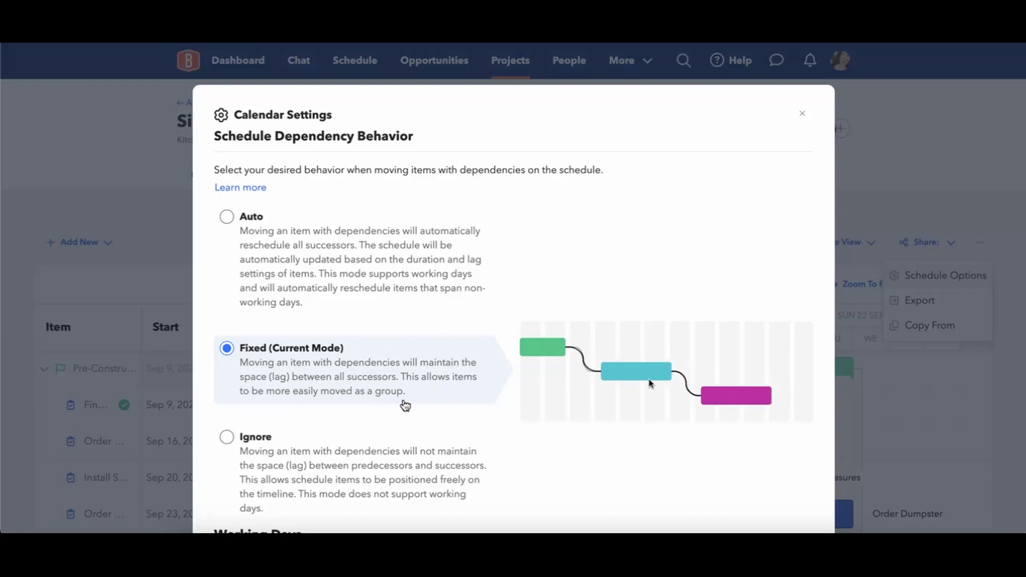
{"action": "scroll", "coordinate": [396, 393], "scroll_direction": "down", "scroll_amount": 3}
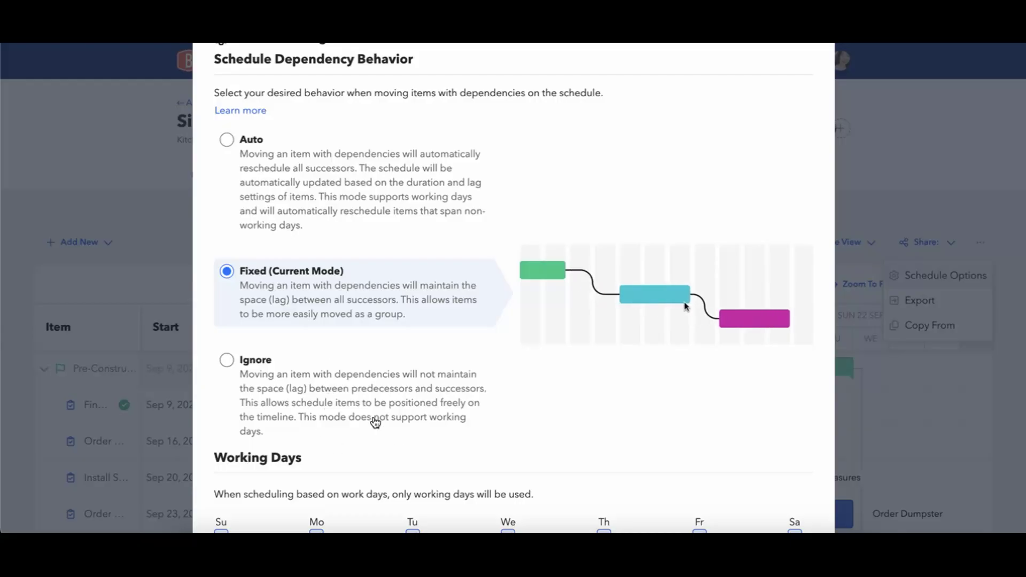
{"action": "scroll", "coordinate": [397, 468], "scroll_direction": "up", "scroll_amount": 2}
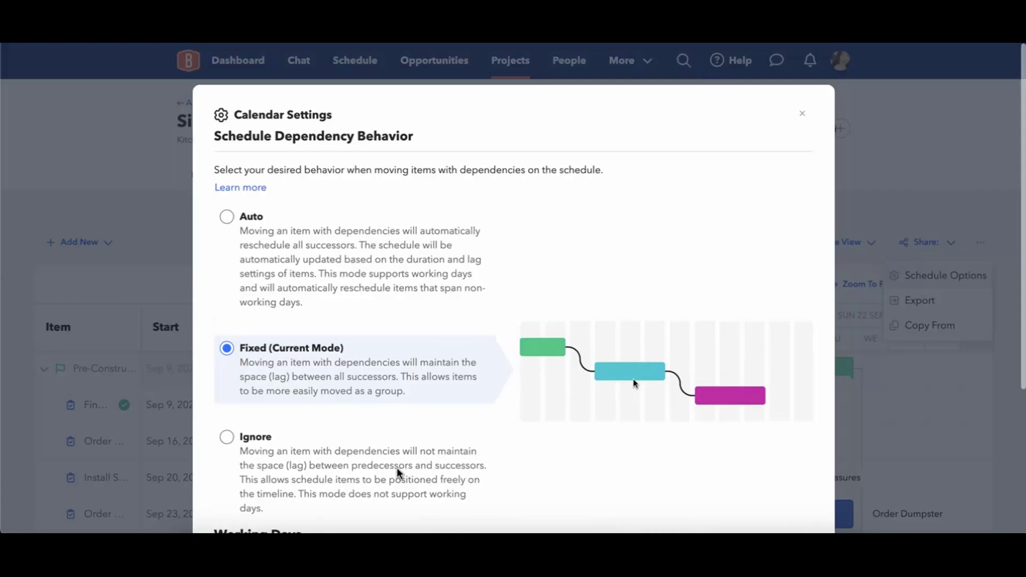
Close Calendar Settings and check the Simons Kitchen Remodel Gantt, with Rough-in starting Sep 5.
{"action": "left_click", "coordinate": [800, 110]}
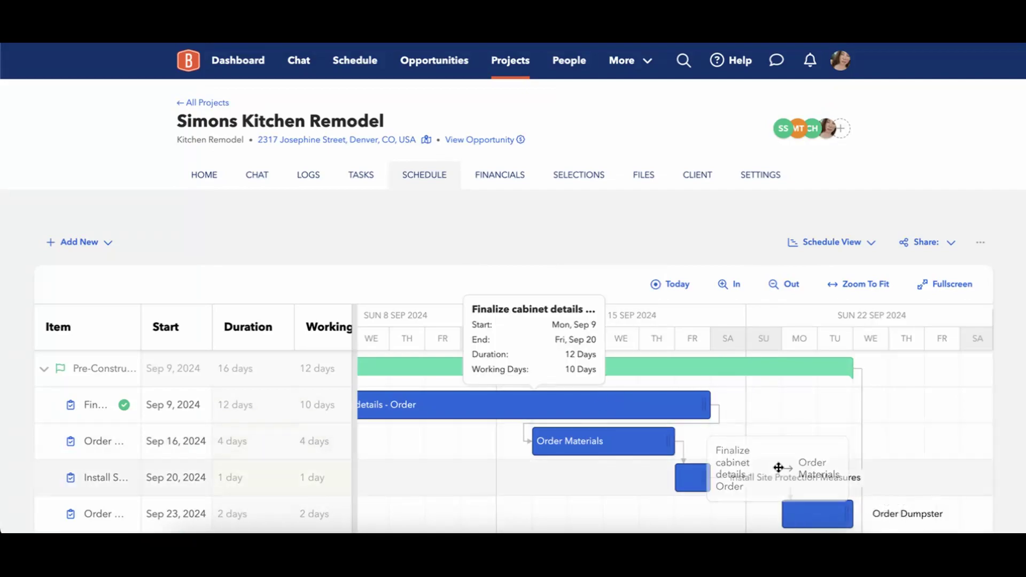
{"action": "scroll", "coordinate": [642, 478], "scroll_direction": "down", "scroll_amount": 3}
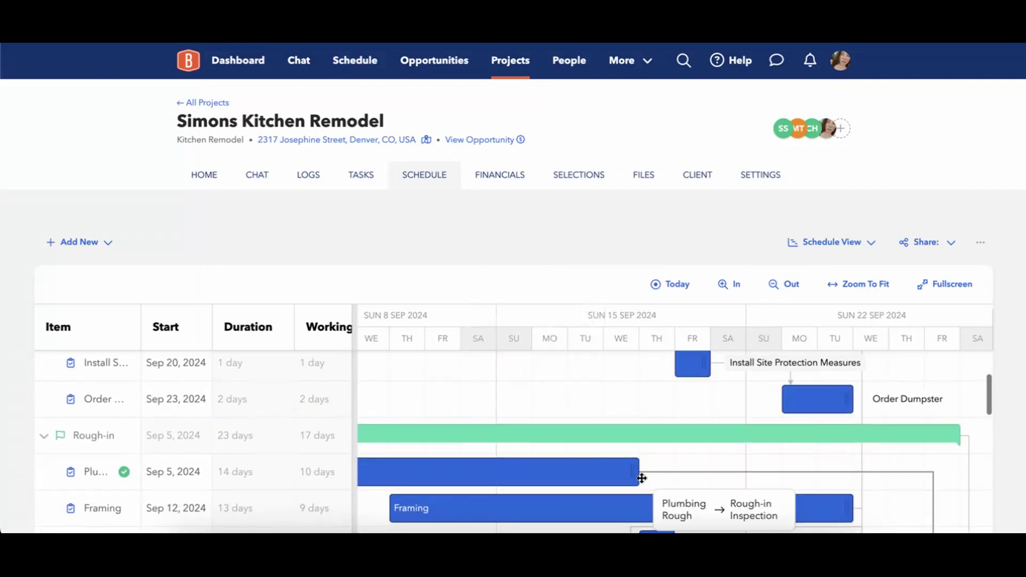
{"action": "scroll", "coordinate": [641, 478], "scroll_direction": "up", "scroll_amount": 3}
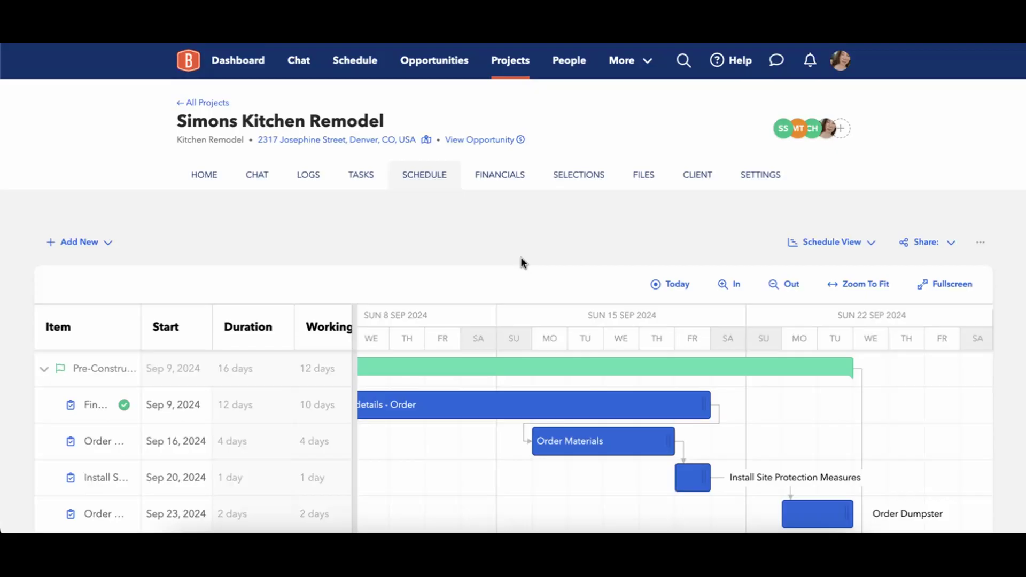